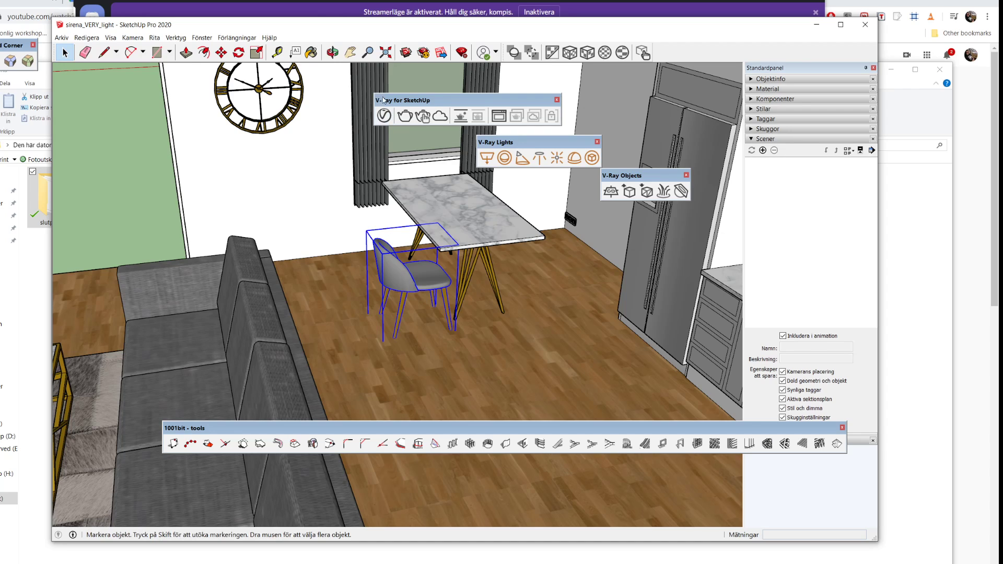
View the V-Ray Asset Editor's render settings and close the editor
click(384, 115)
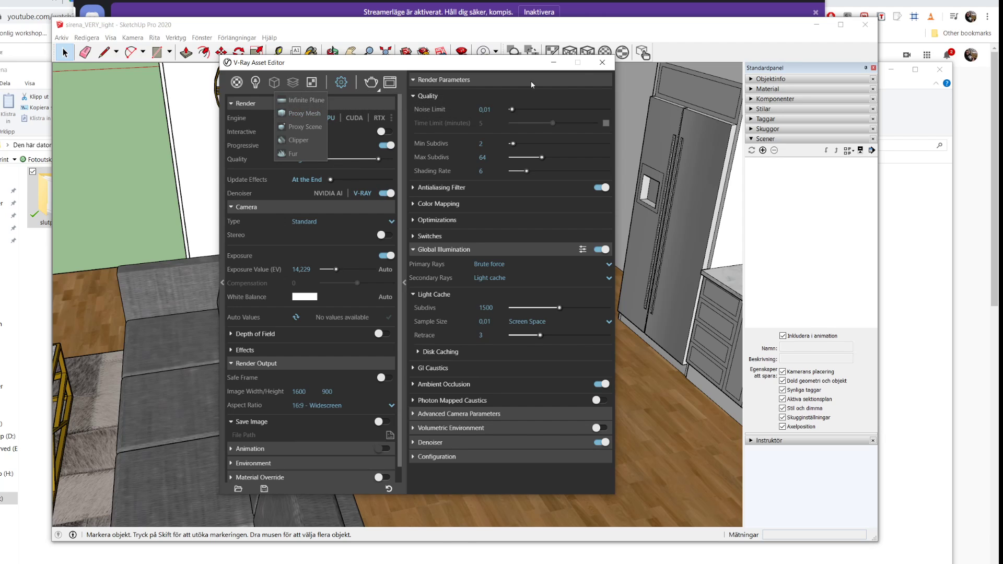
click(602, 62)
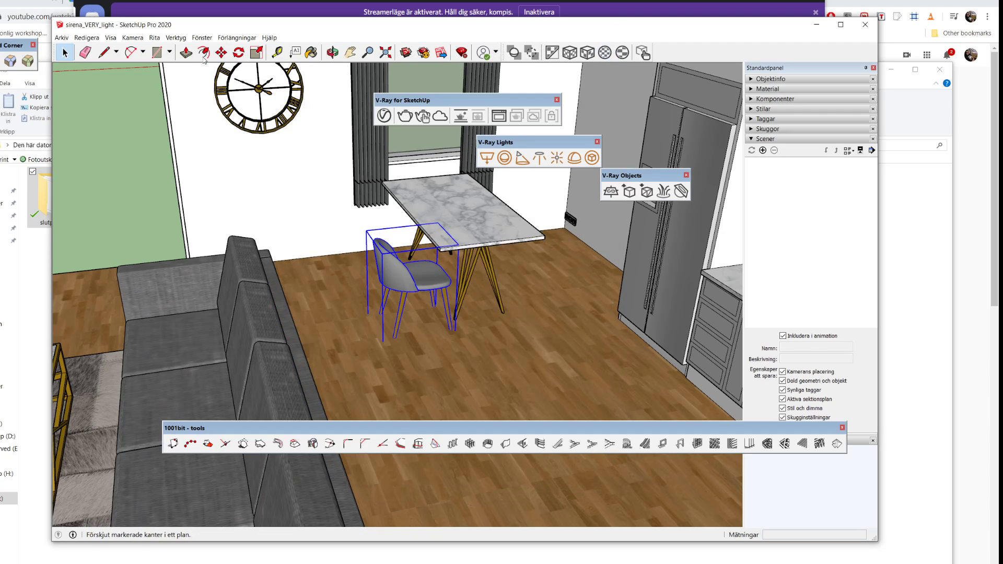
Run the problem check on the whole apartment model from its model statistics and close the model information
click(202, 38)
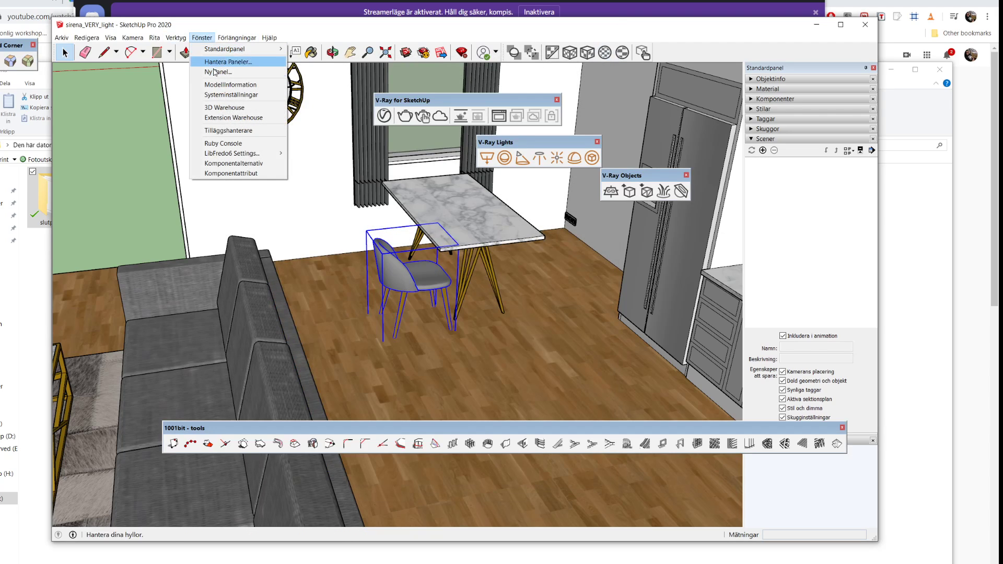
click(231, 85)
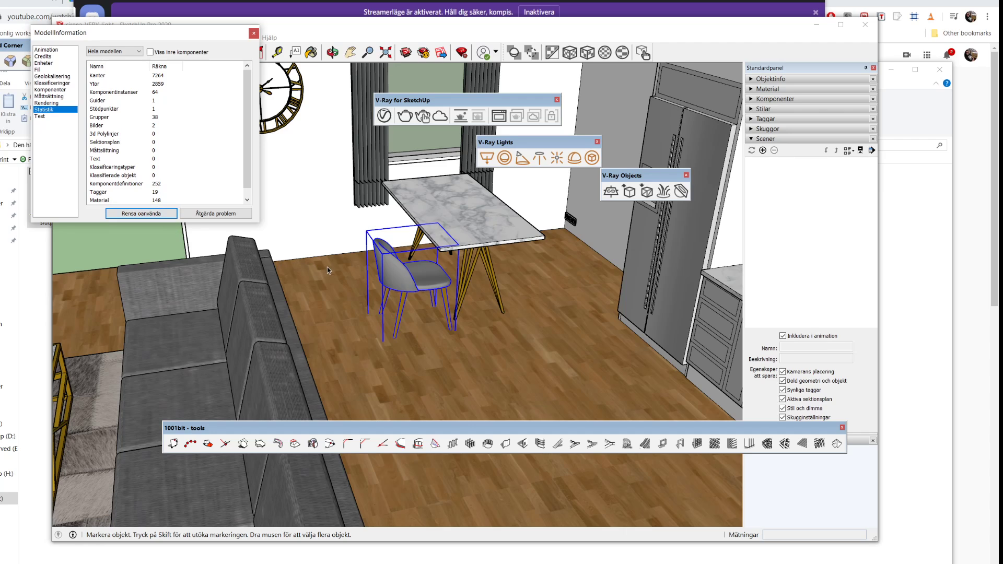
click(226, 215)
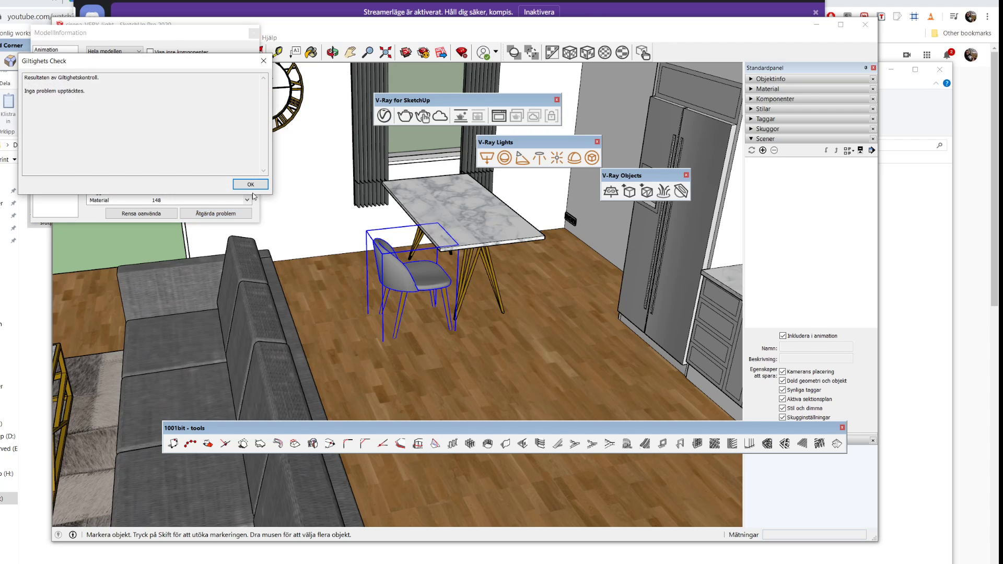
click(251, 185)
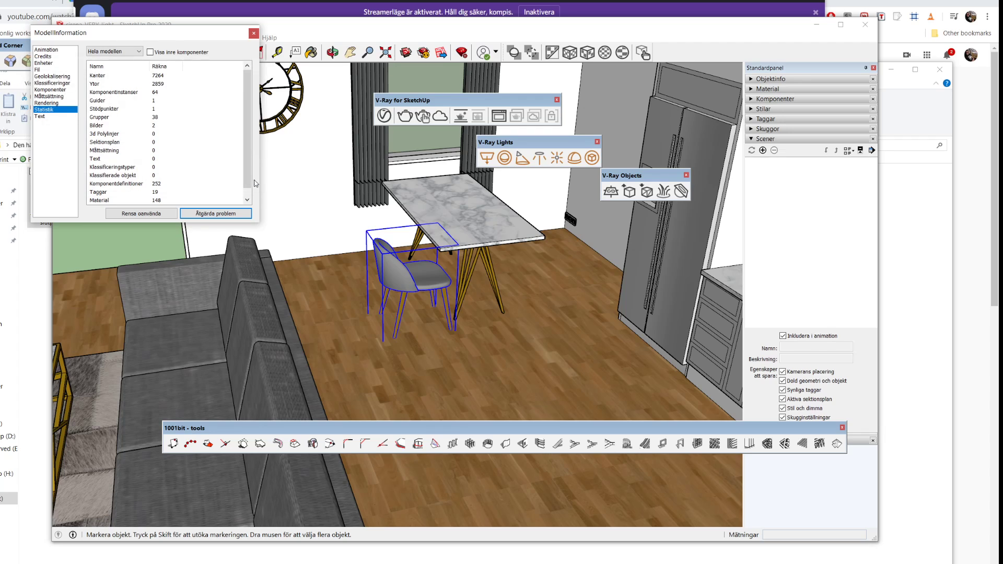
click(253, 33)
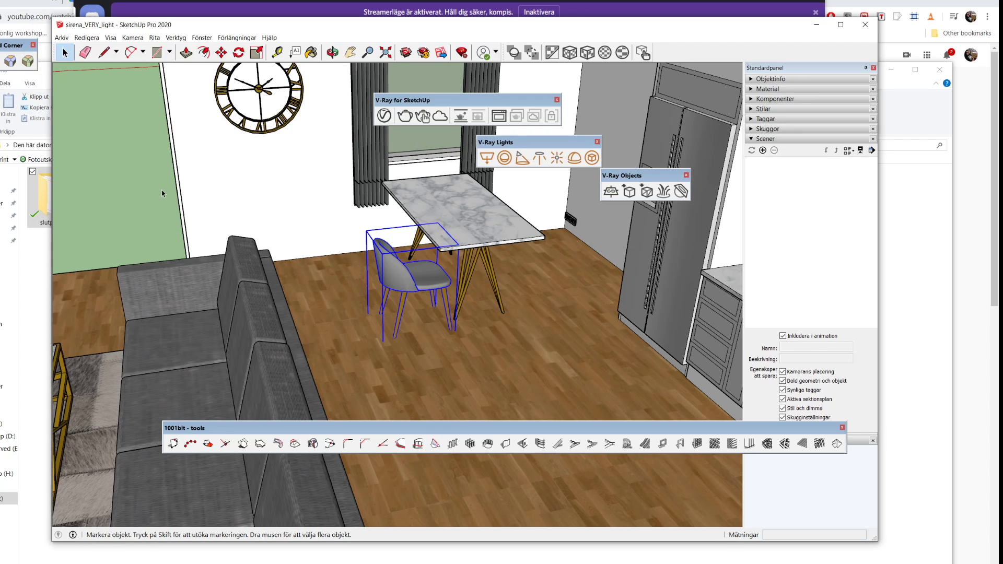
Start a new model and delete the standing woman figure, keeping the potted plant
click(426, 154)
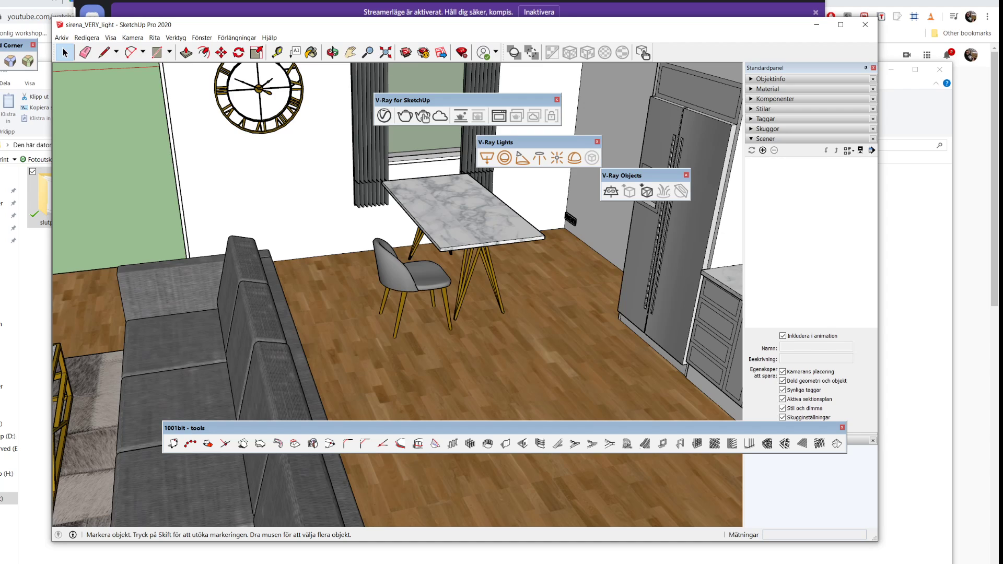
key(ctrl+n)
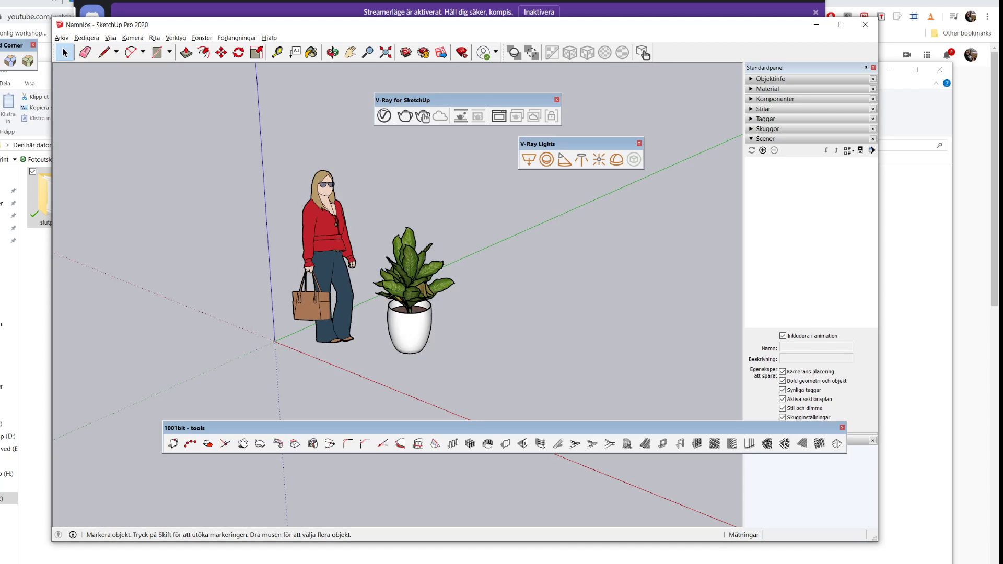
click(320, 226)
click(410, 292)
middle_drag(605, 376, 563, 385)
click(312, 273)
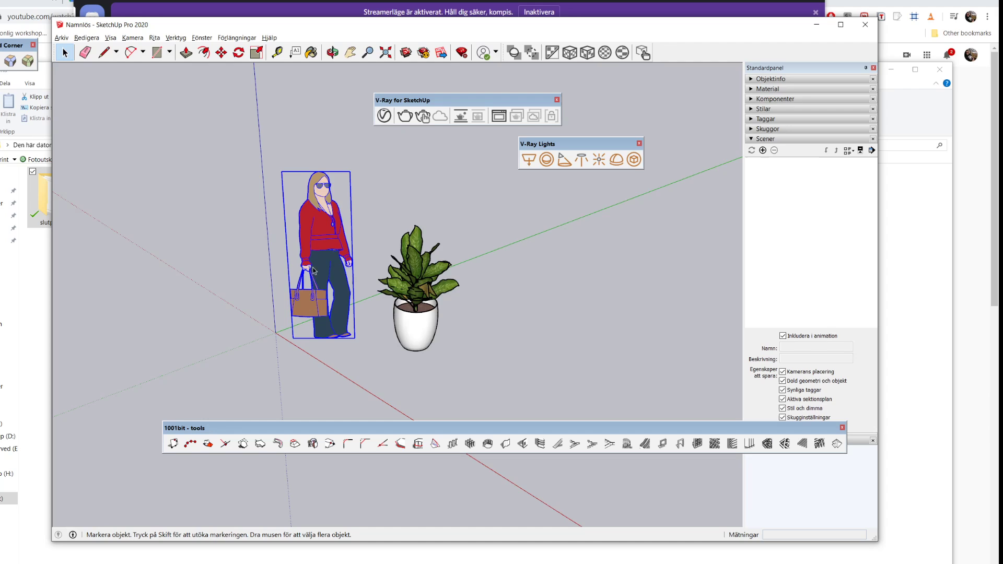
key(Delete)
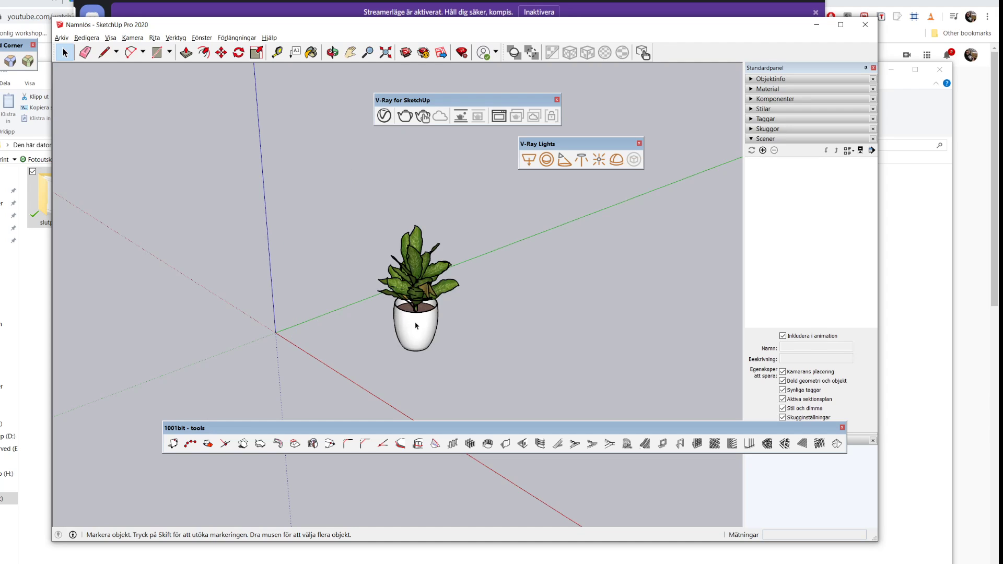
Move the potted plant by the base of its pot to the axes' origin
click(417, 326)
key(m)
click(416, 349)
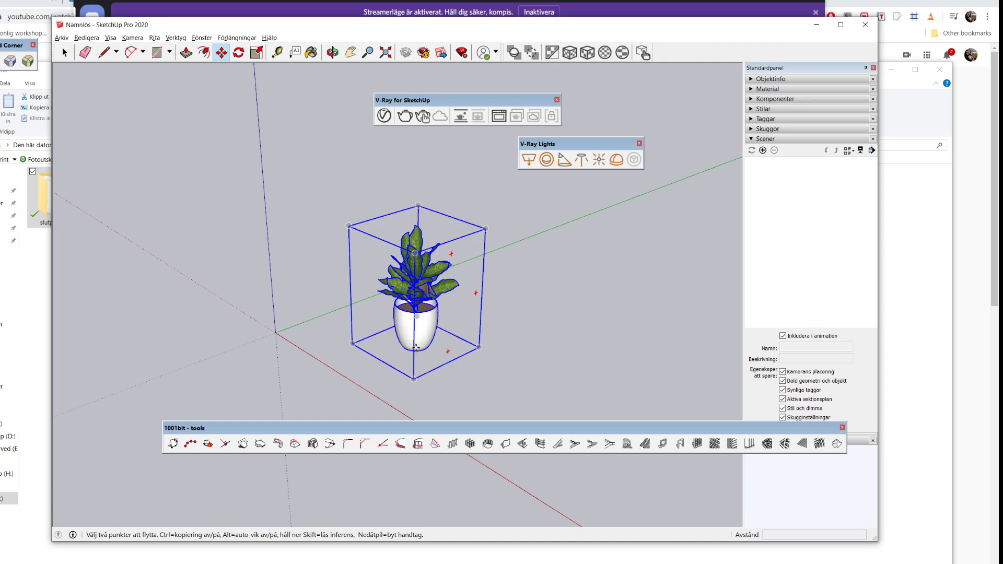
click(276, 333)
middle_drag(276, 333, 324, 300)
scroll(303, 303, up, 3)
scroll(308, 324, down, 3)
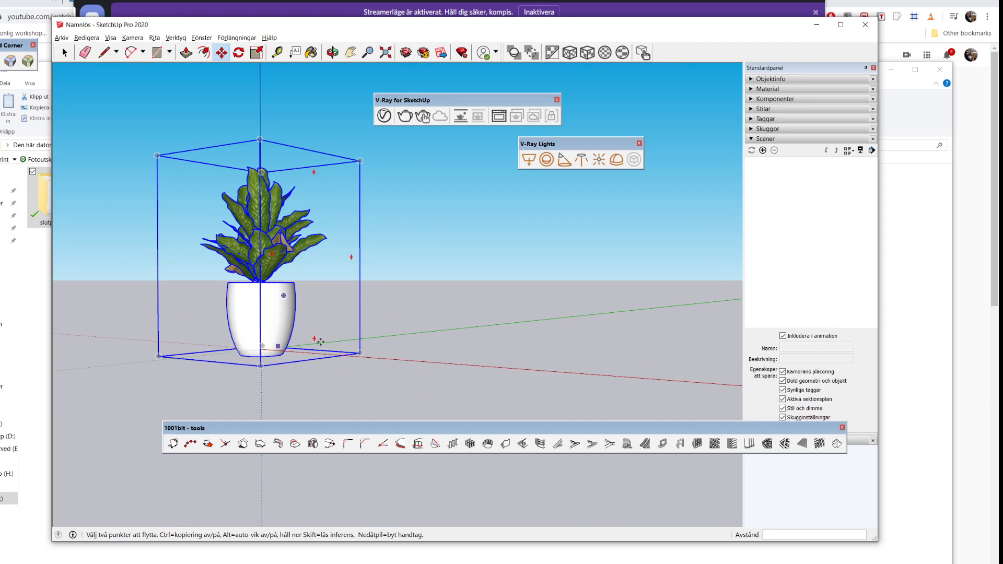
middle_drag(320, 341, 378, 412)
shift+middle_drag(388, 271, 409, 320)
scroll(428, 324, up, 3)
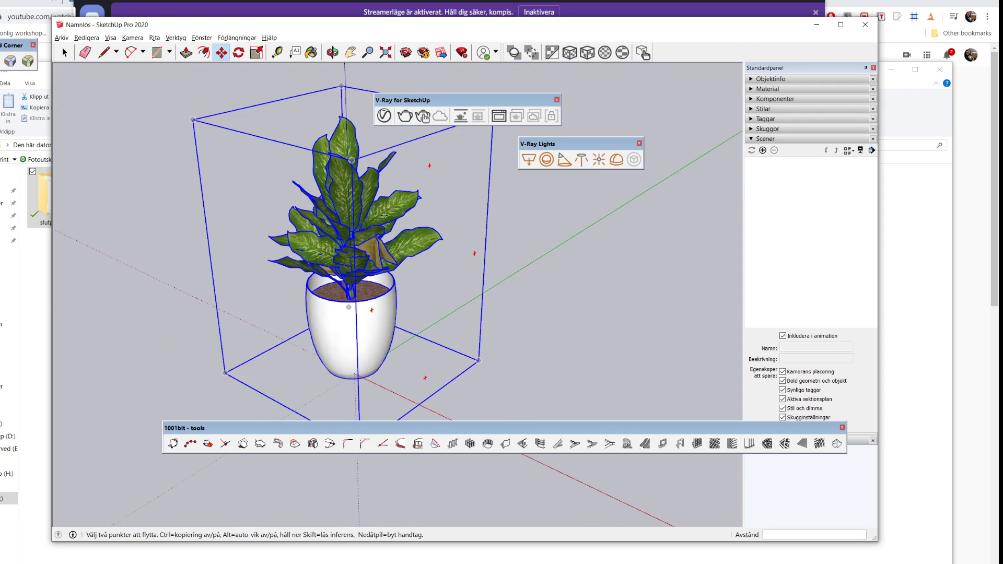
Purge unused items from the plant model and run the problem check on it in the model statistics
click(202, 37)
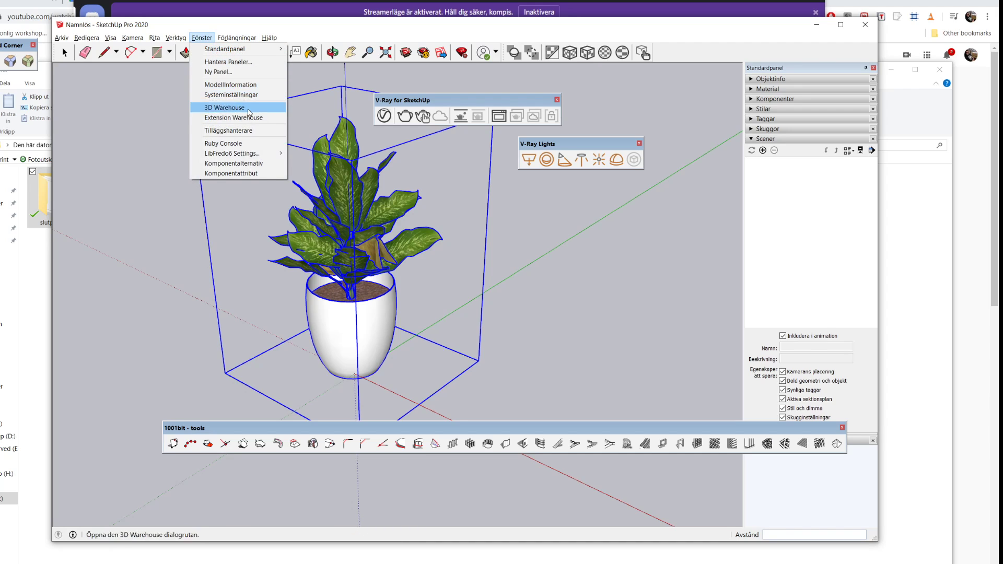
click(230, 85)
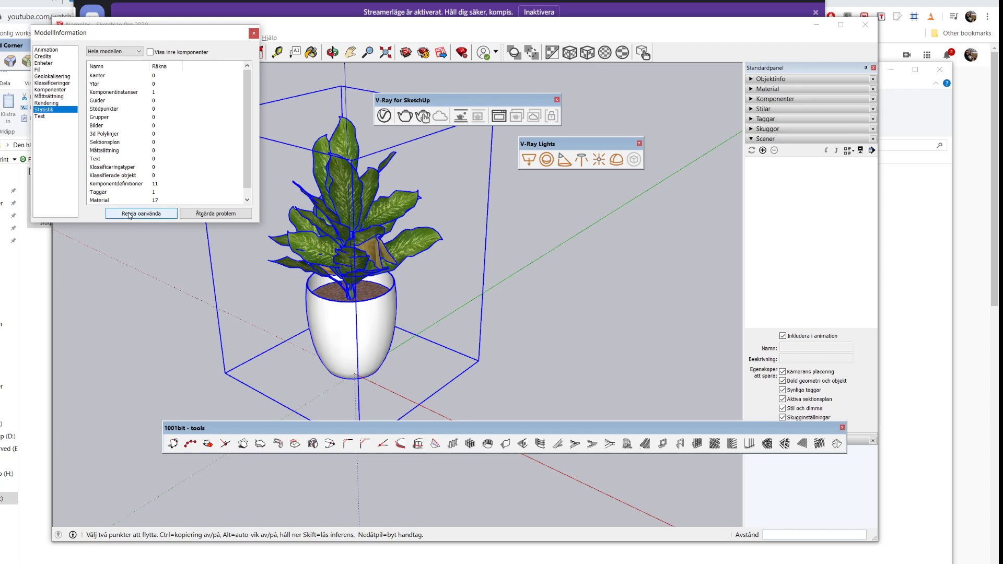
click(129, 214)
click(215, 214)
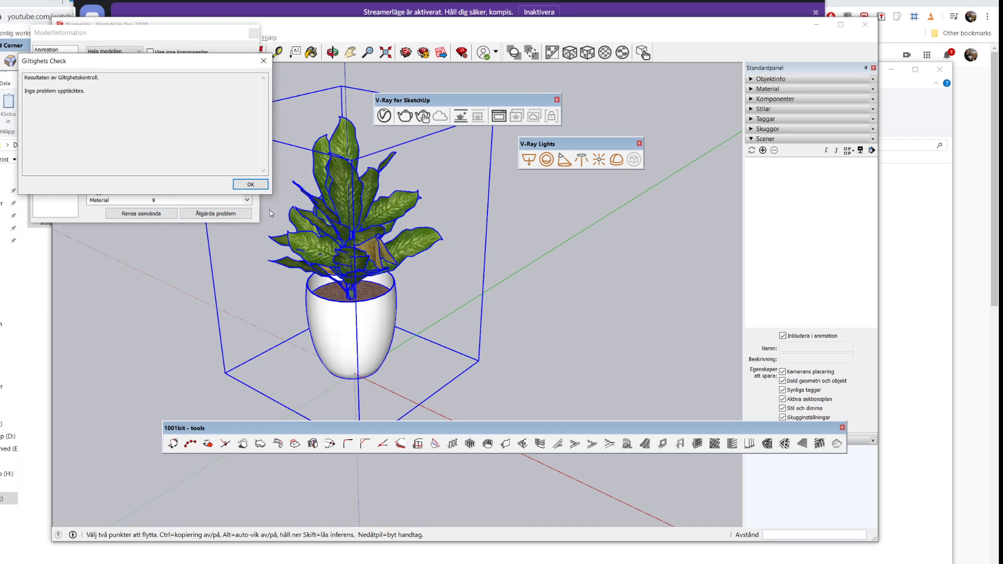
click(250, 184)
click(253, 33)
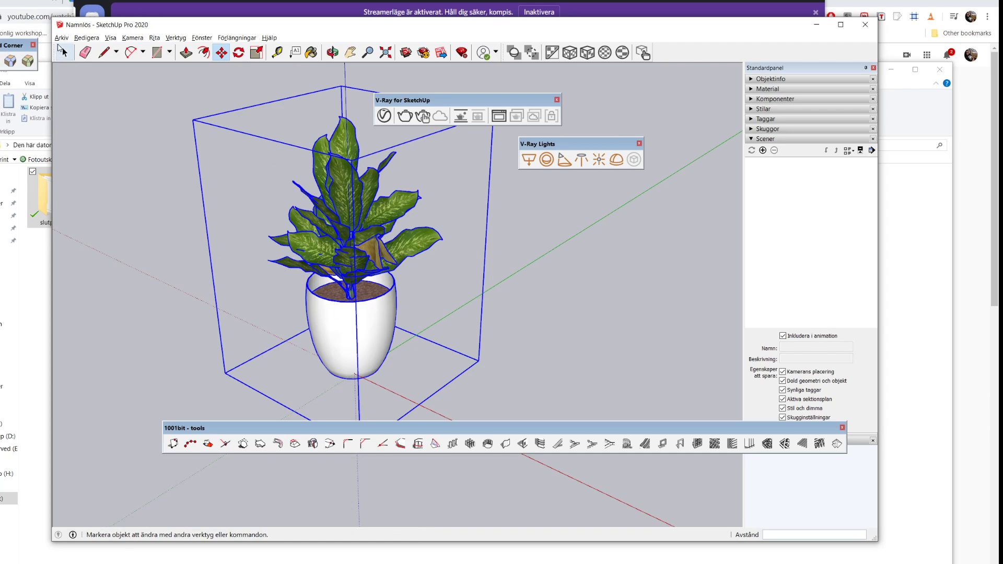
Start saving the plant model under a new name and browse to the student's slutprojekt folder inside slutprojekt2020
click(61, 38)
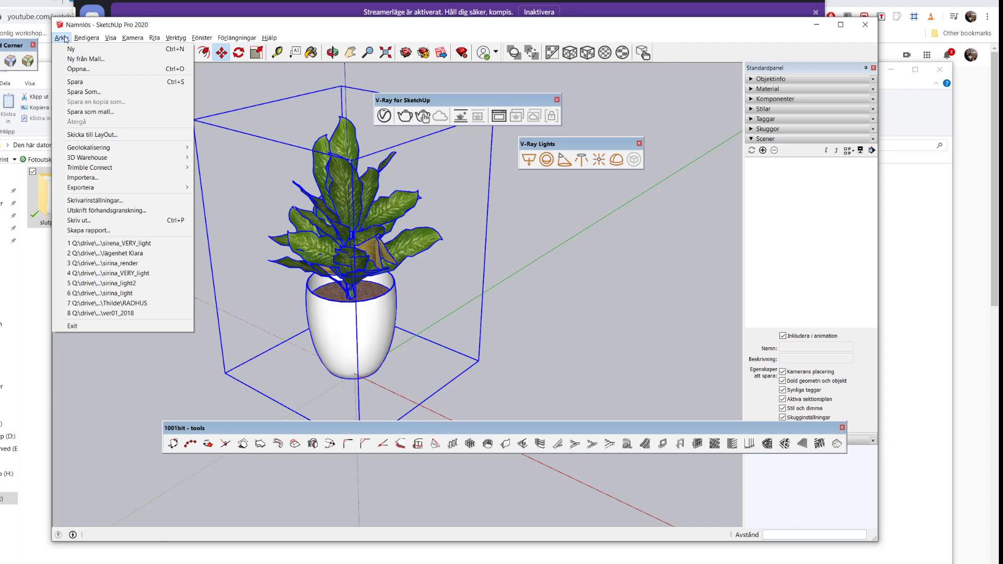
click(83, 92)
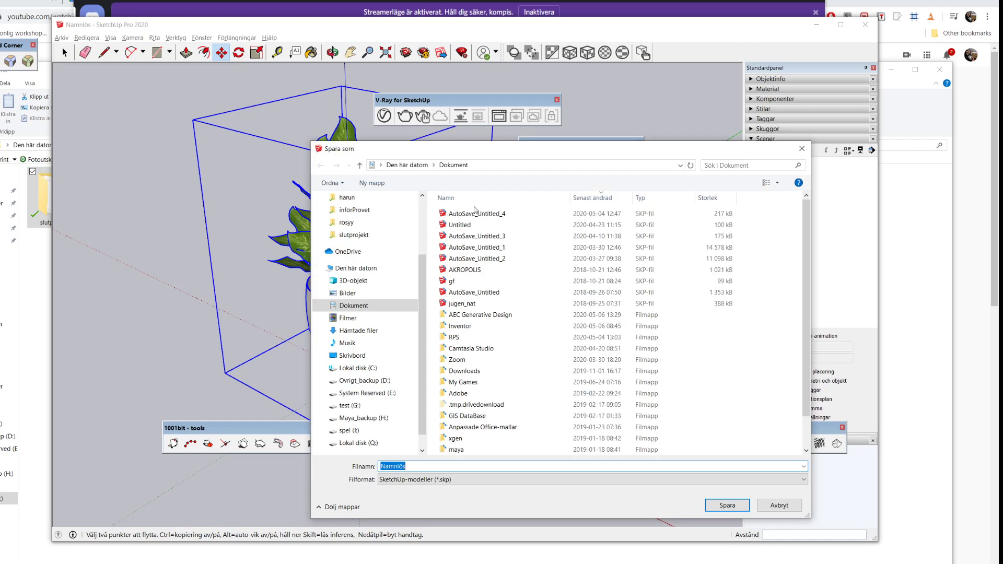
scroll(423, 295, up, 1)
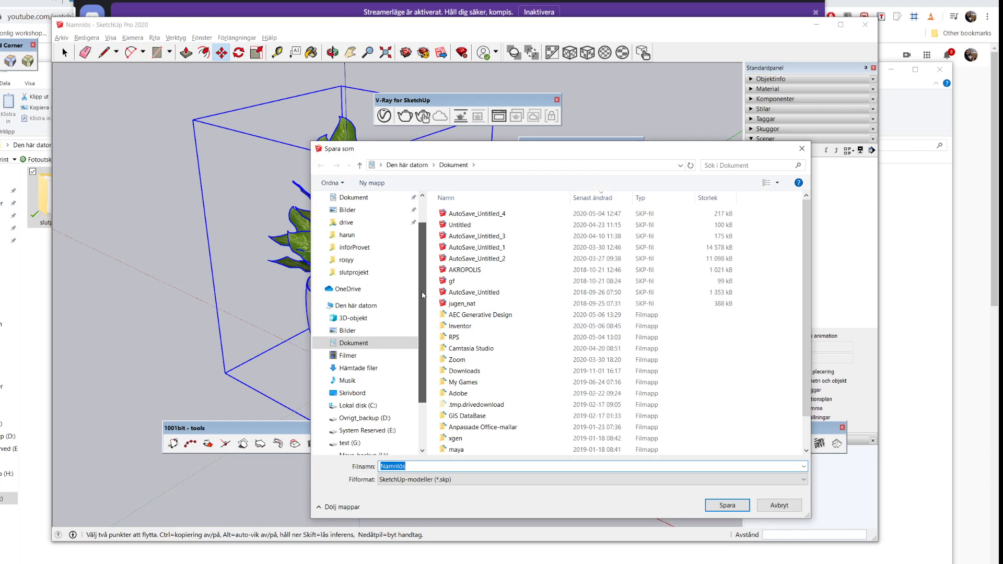
scroll(423, 295, up, 1)
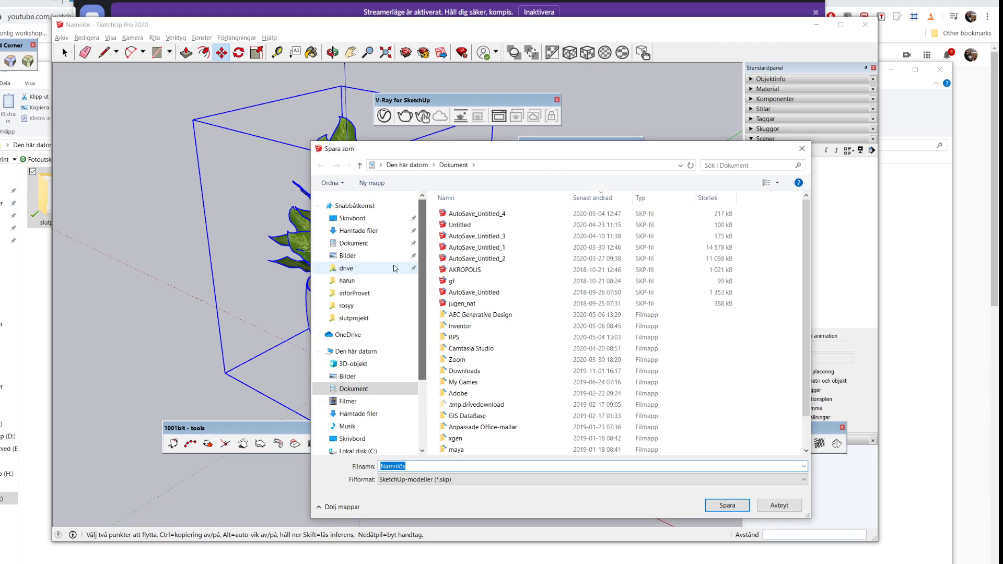
click(365, 320)
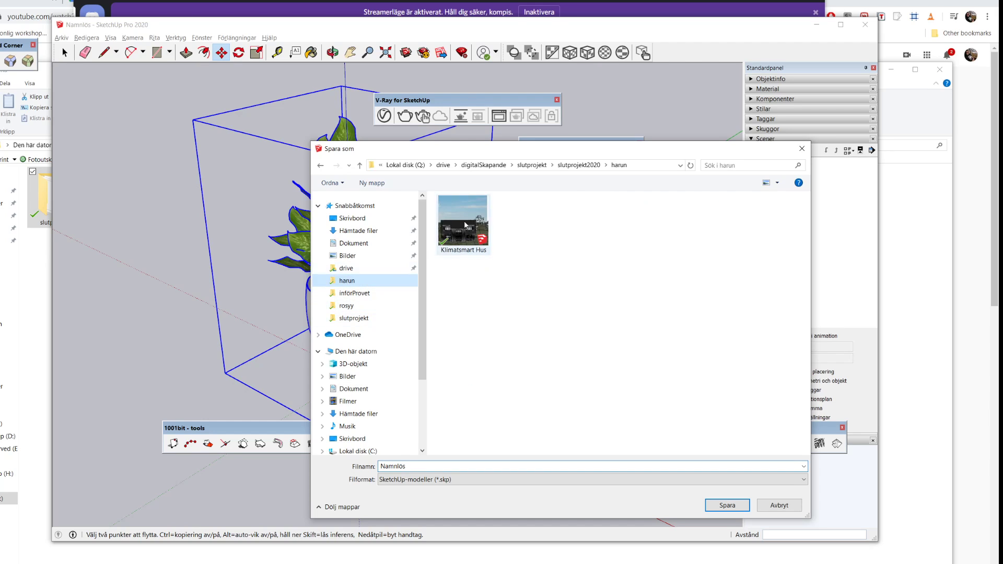
click(579, 166)
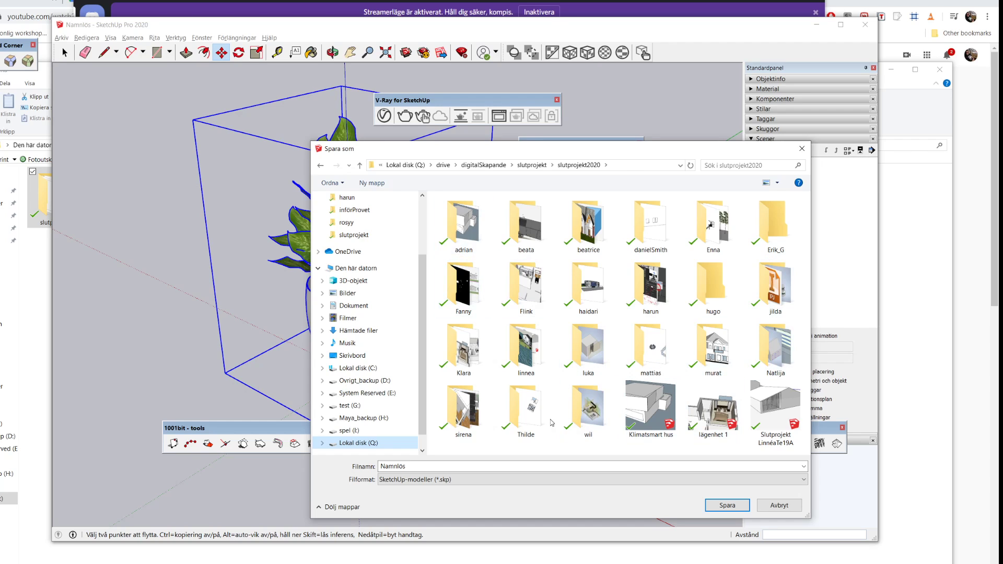
click(468, 421)
double_click(468, 421)
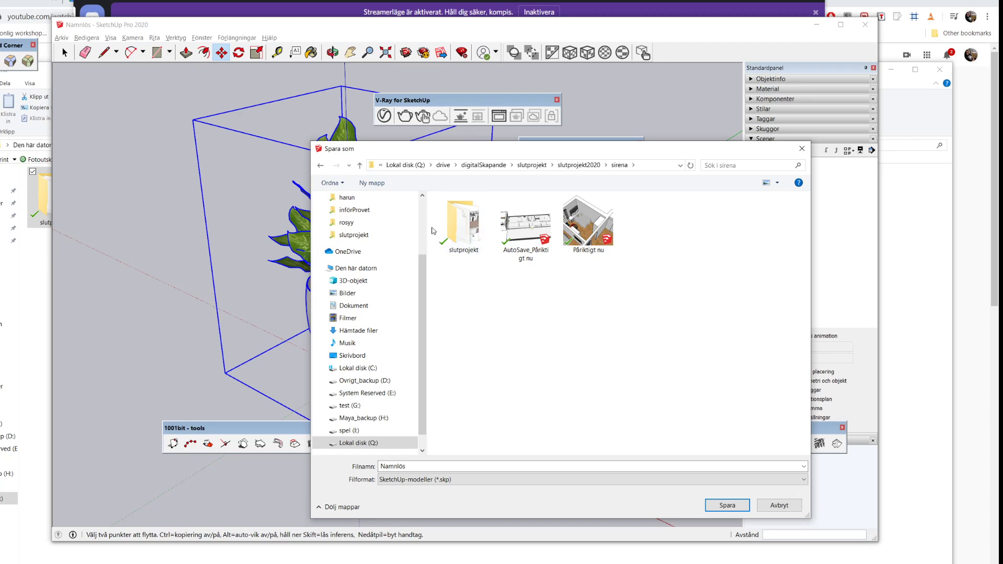
double_click(464, 246)
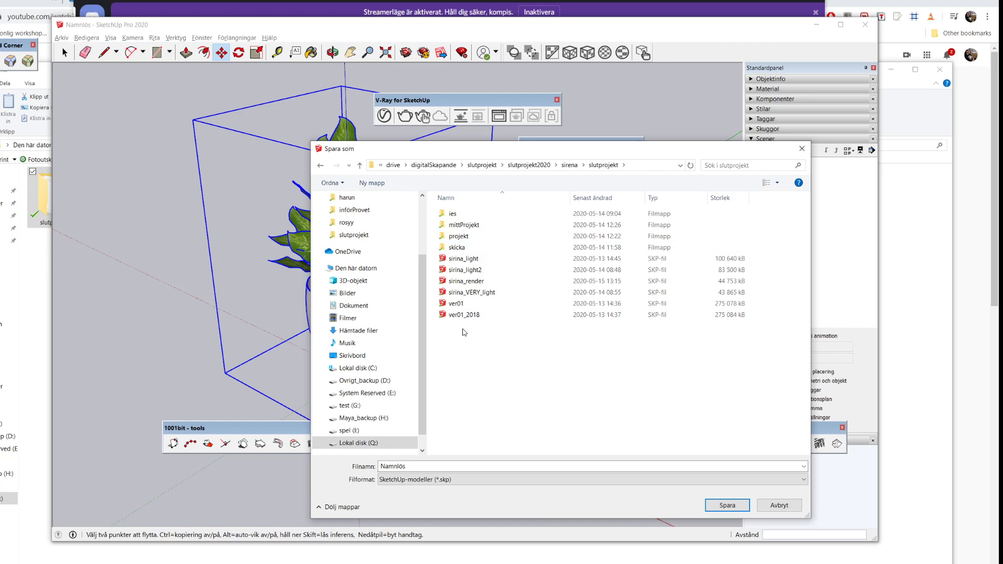
Name the file proxy_blomma_01 and save it as a SketchUp model
double_click(460, 467)
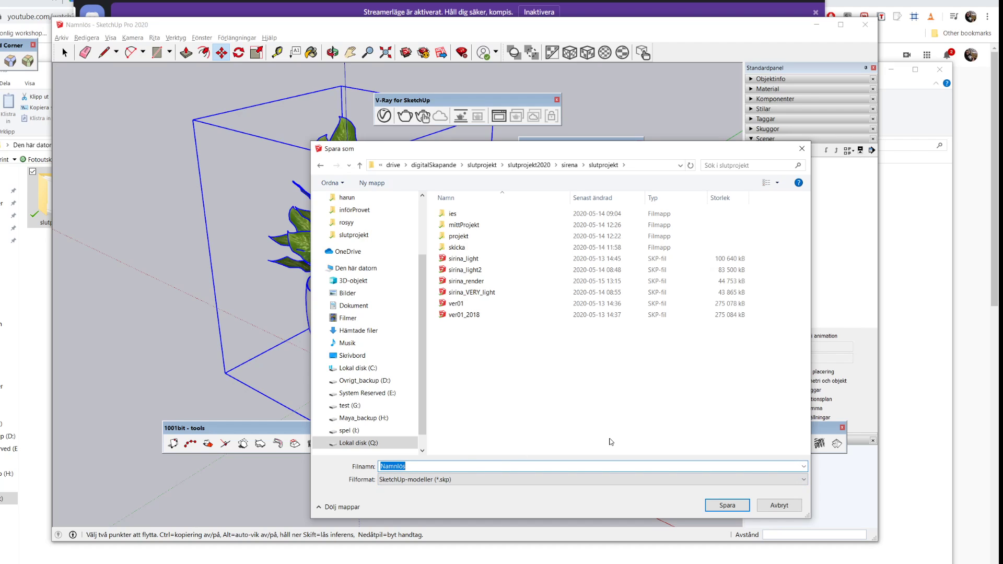
text(proxy_blomma_01)
click(727, 505)
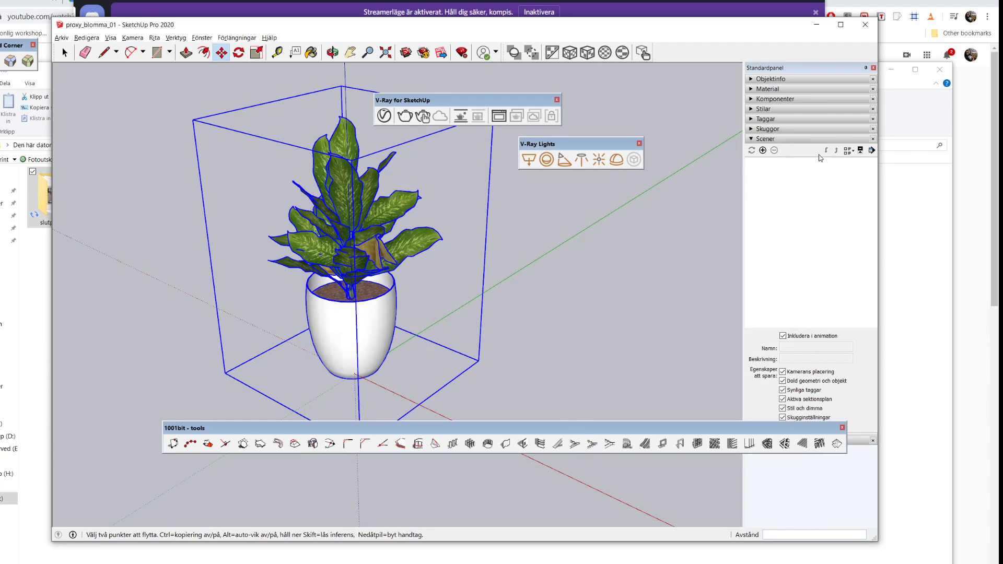
Display only the materials used in the plant model by choosing the I modell collection
click(795, 135)
click(779, 89)
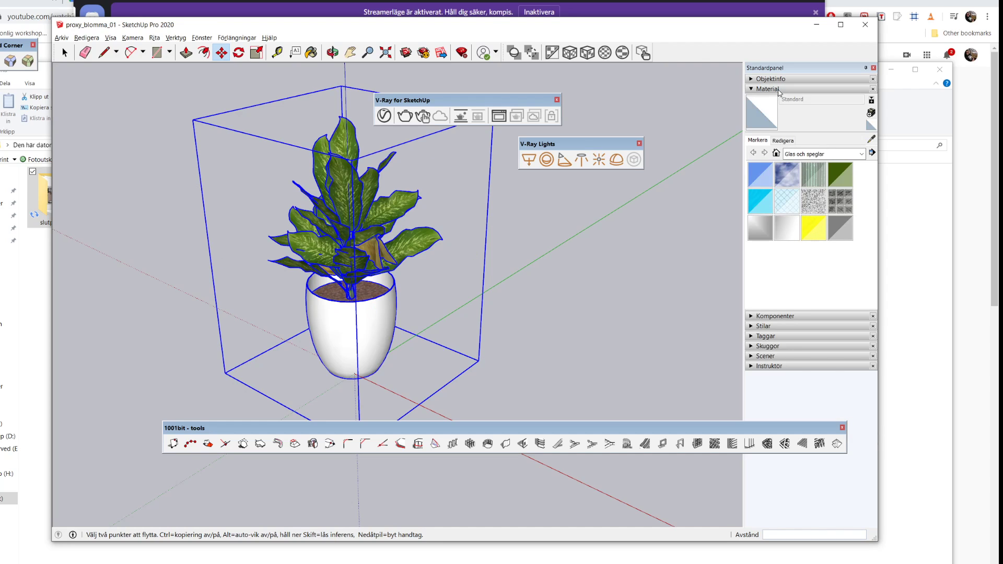
click(856, 154)
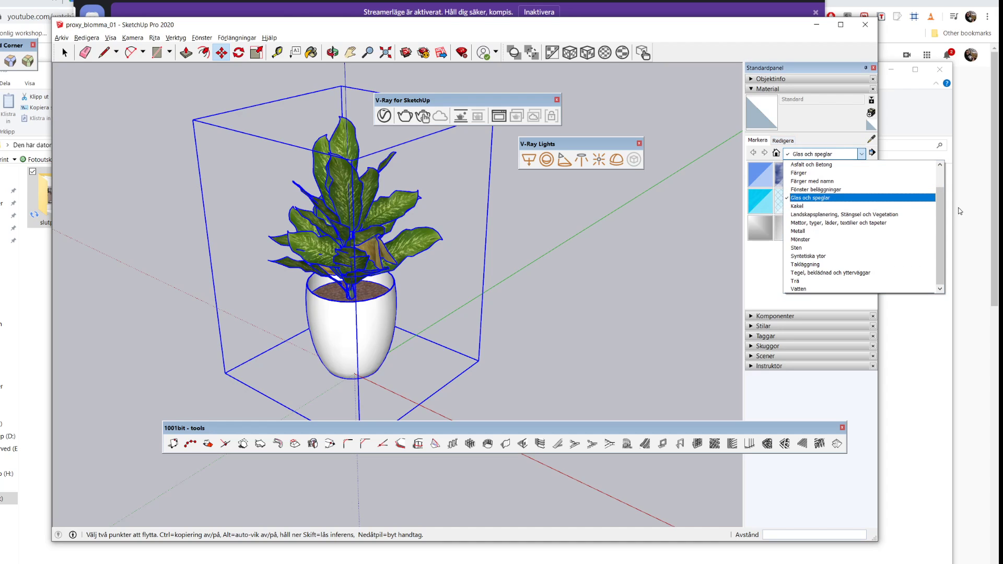
scroll(863, 220, up, 1)
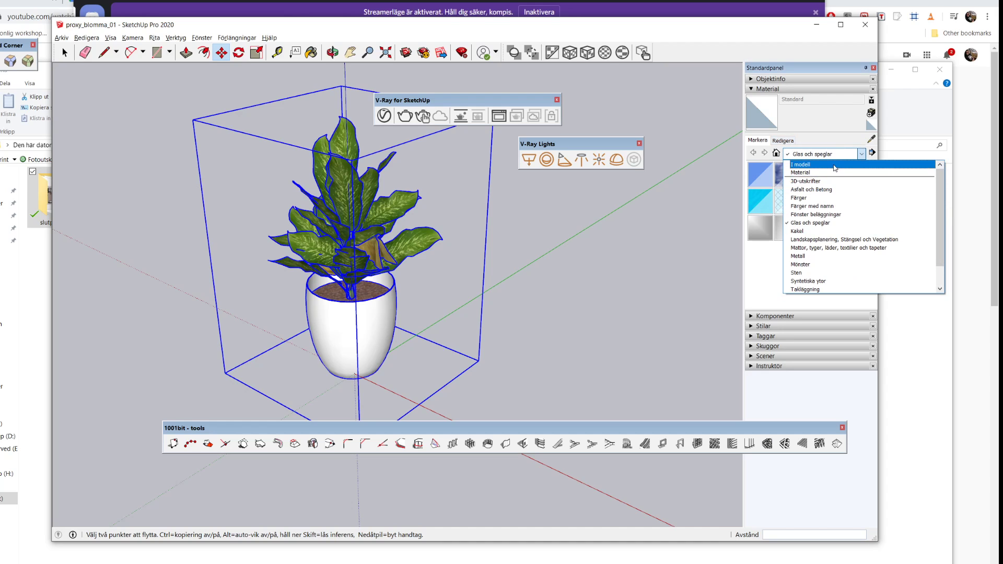
click(835, 168)
Examine the plant model's leaf materials one by one, ending with palmleaf
click(760, 206)
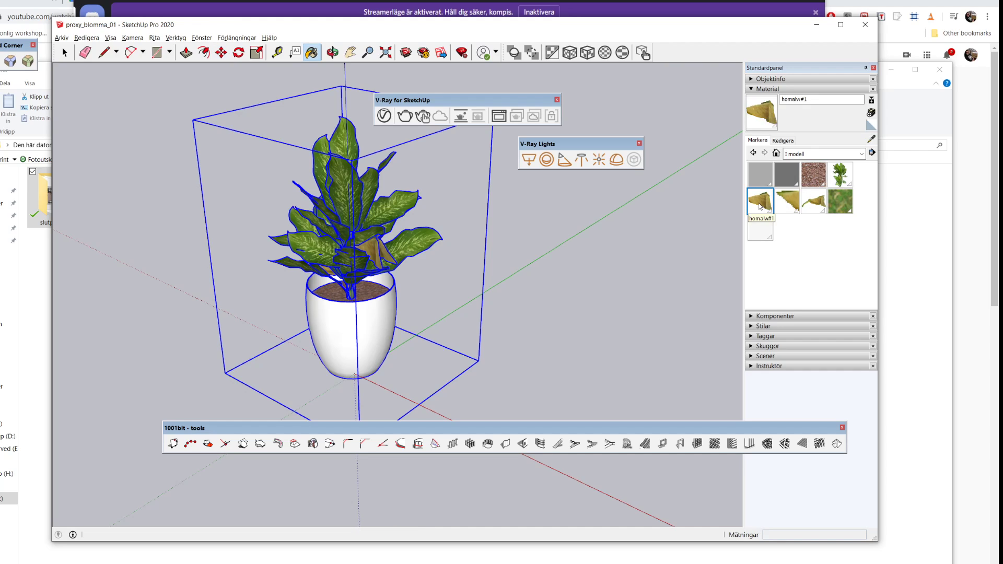
click(788, 207)
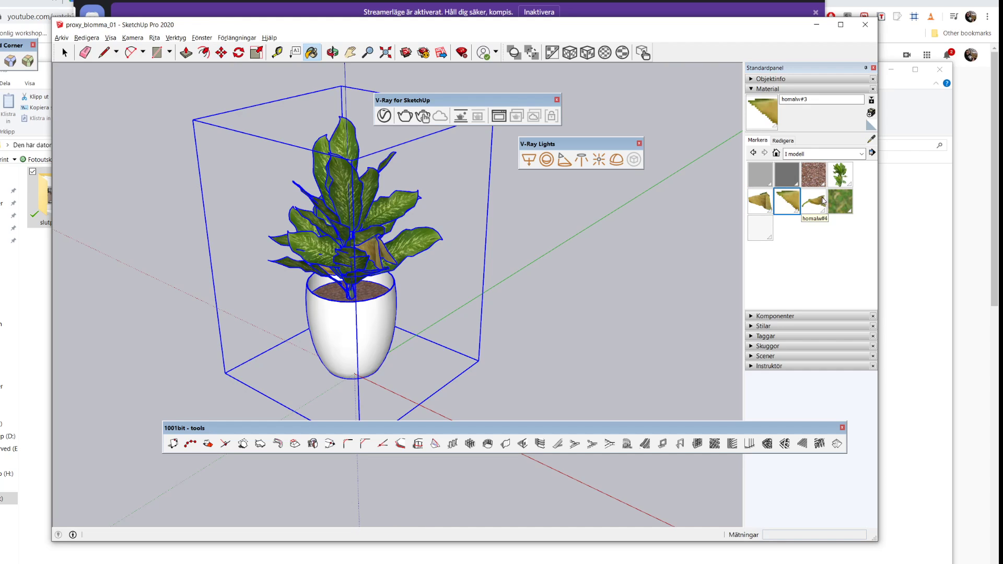
click(822, 203)
click(760, 201)
click(807, 183)
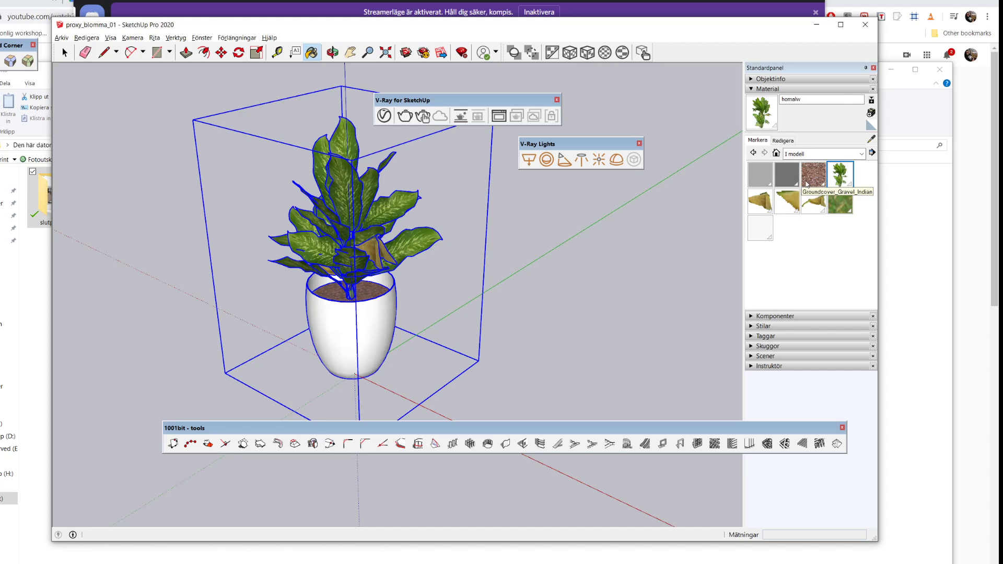
click(836, 209)
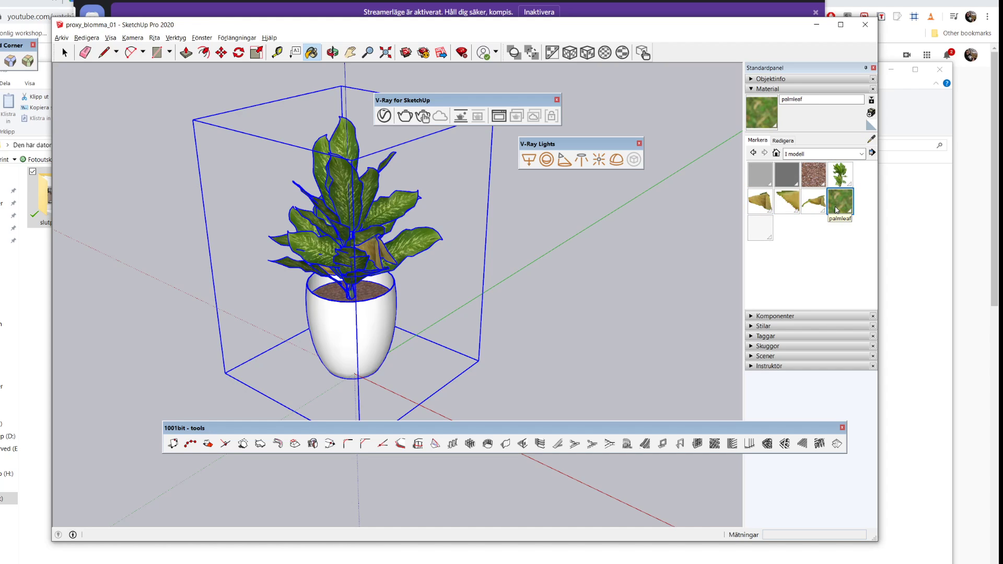
Export the Groundcover_Gravel_Indian texture as a JPEG image into the student's slutprojekt folder inside slutprojekt2020
click(813, 176)
right_click(812, 175)
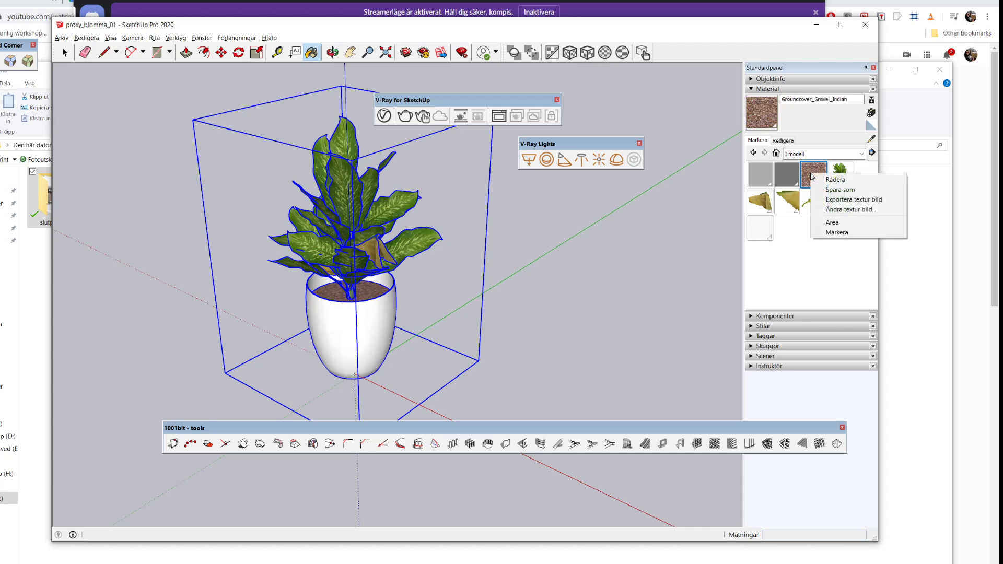
click(854, 200)
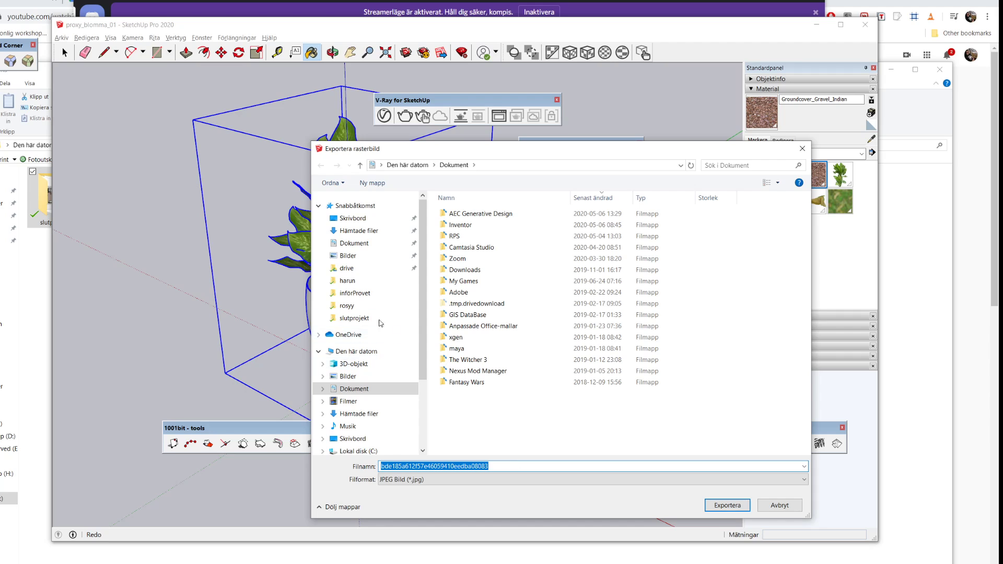
click(359, 281)
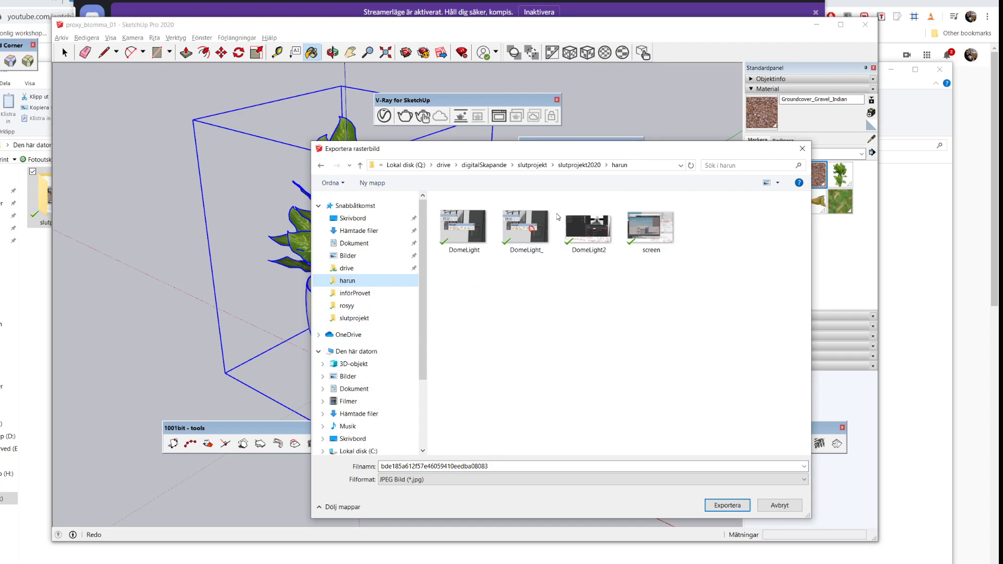
click(575, 165)
click(464, 411)
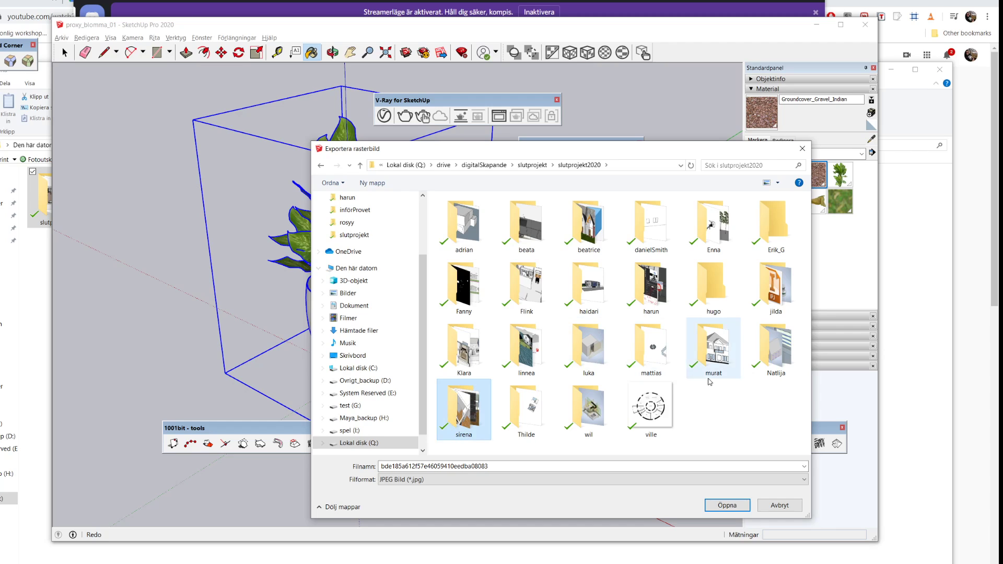
double_click(464, 410)
double_click(465, 230)
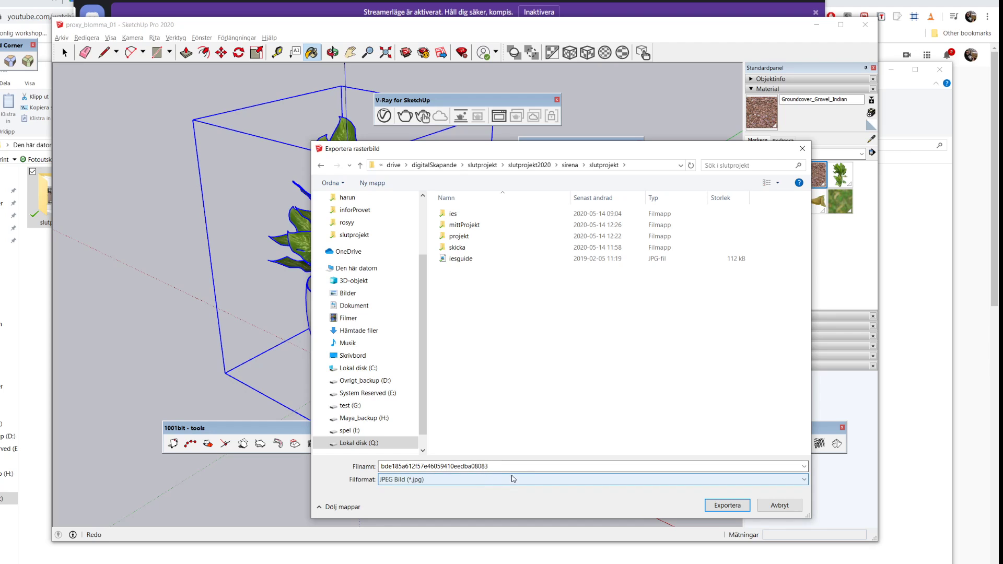
click(727, 506)
Export the texture image of the homalw leaf material as a PNG into the same slutprojekt folder
click(840, 176)
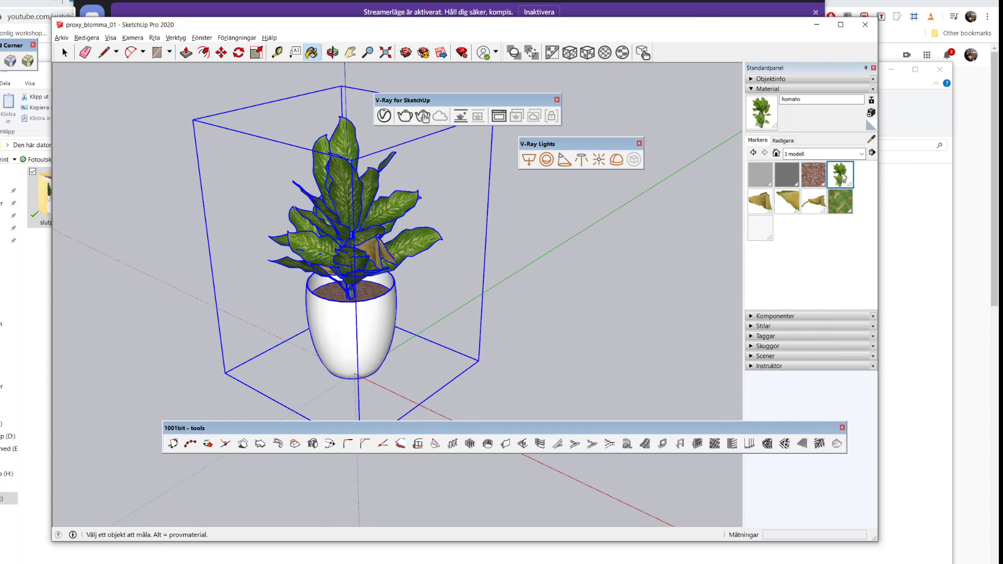
right_click(845, 177)
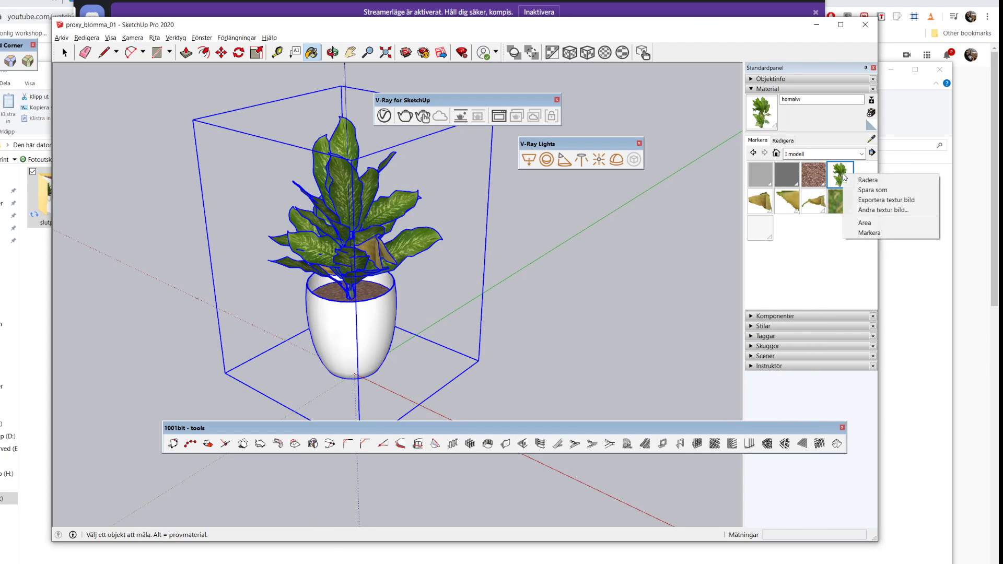
click(919, 201)
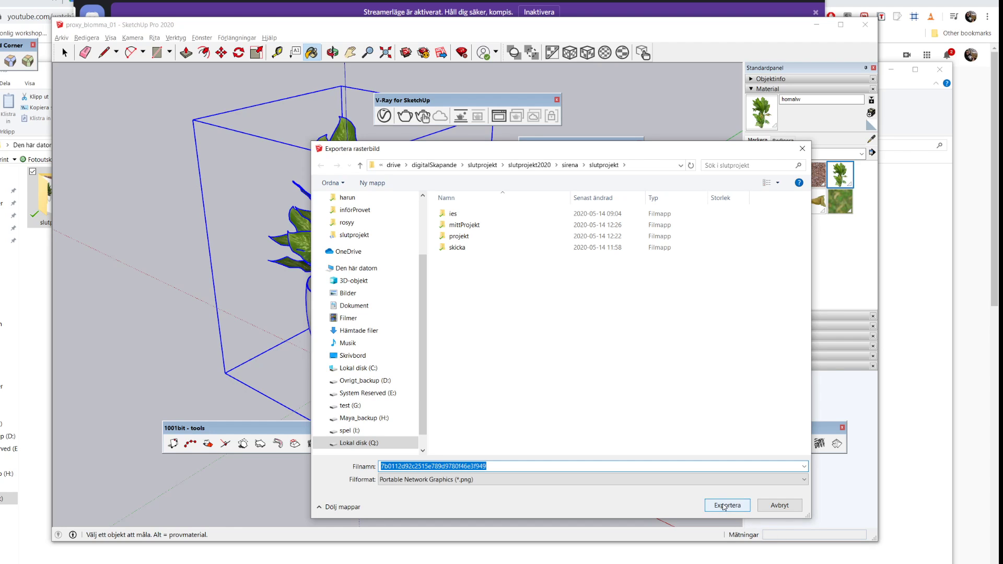
click(739, 506)
Export the homalw#1 material's texture image as a PNG file into the slutprojekt folder
click(760, 204)
right_click(760, 205)
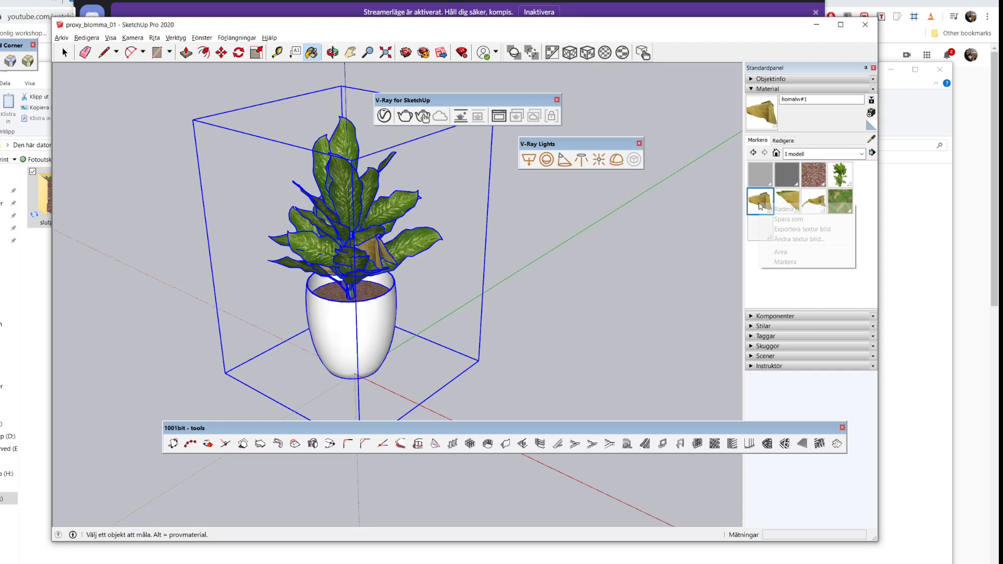
click(802, 229)
click(726, 505)
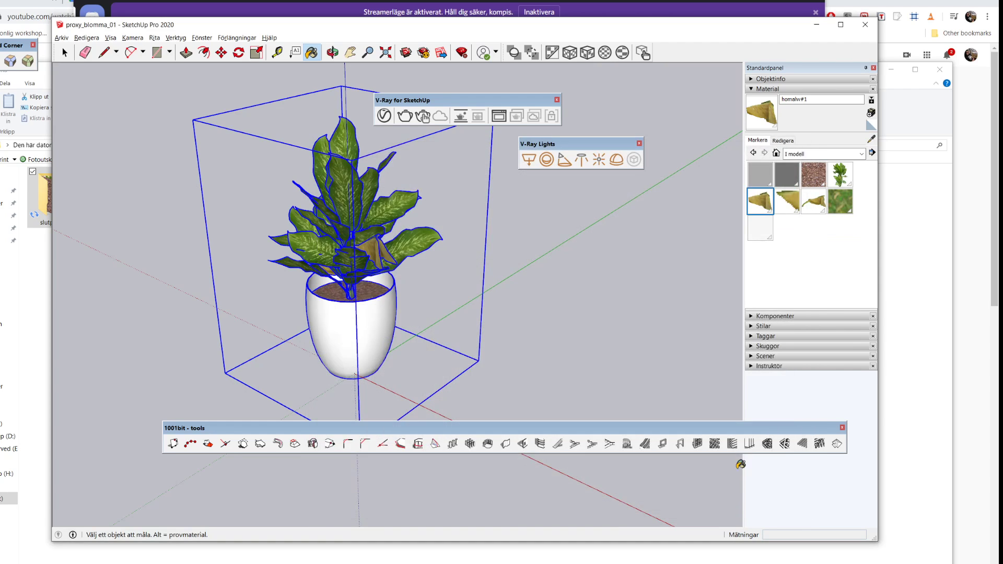
Export the homalw#3 material's texture image as a PNG file into the slutprojekt folder
click(795, 207)
right_click(794, 208)
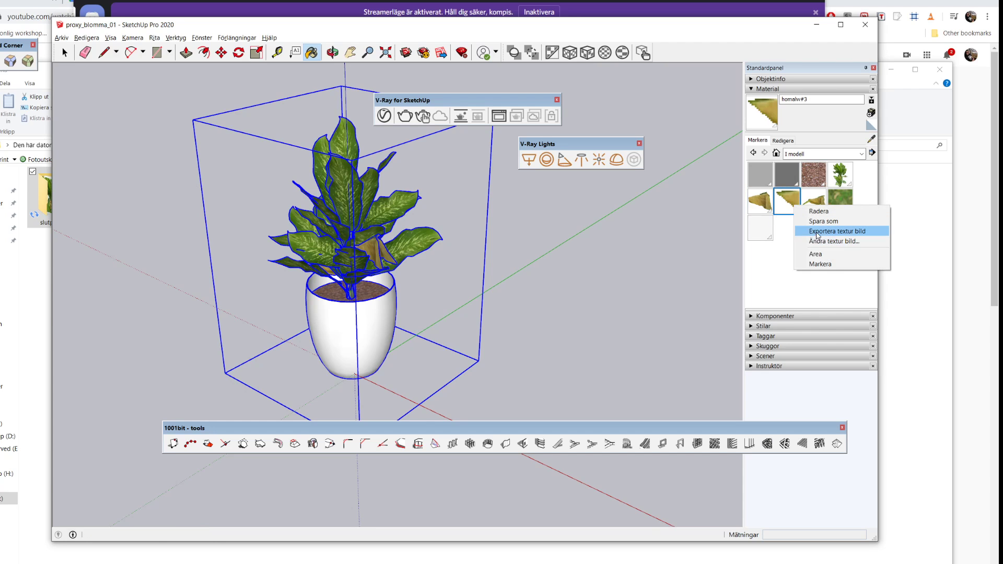
click(808, 229)
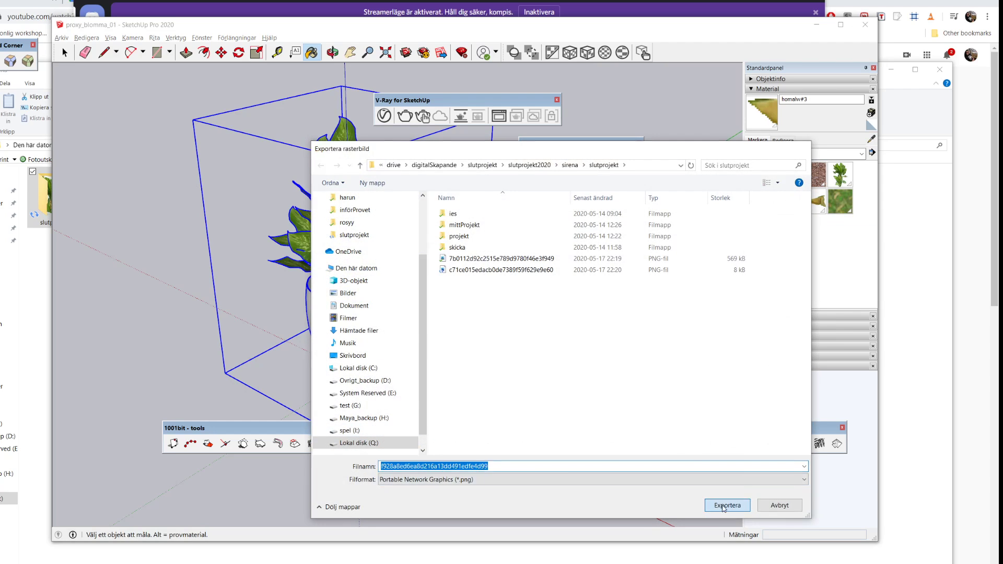
click(727, 505)
Export the homalw#4 material's texture image as a PNG file into the slutprojekt folder
click(818, 204)
right_click(819, 206)
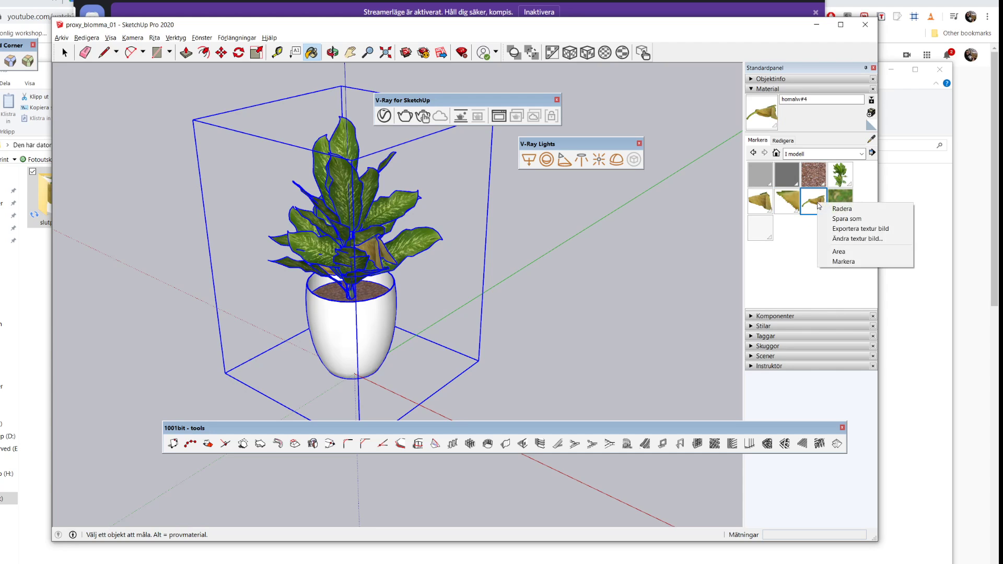
click(847, 230)
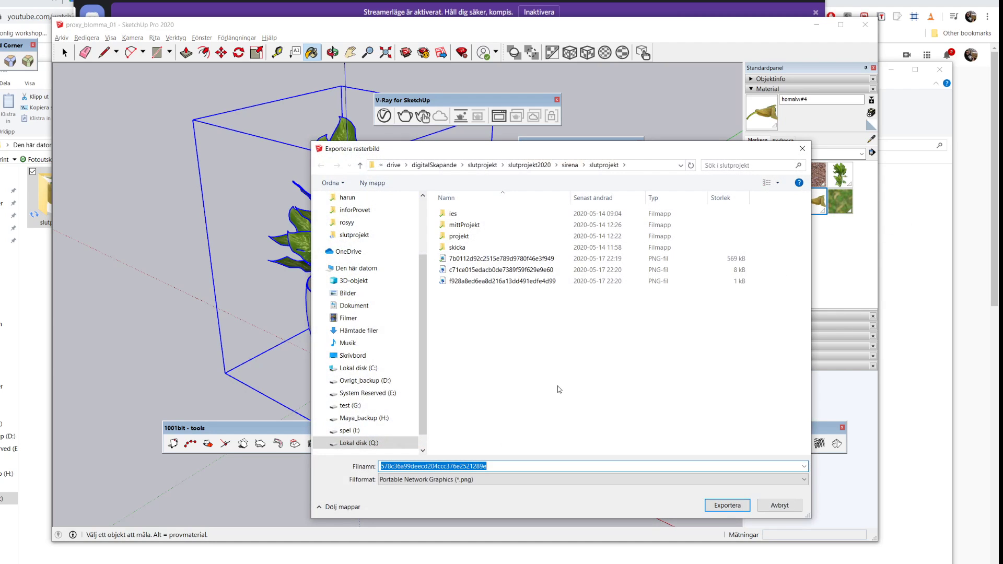
click(727, 505)
Export the palmleaf material's texture image as a JPEG file into the slutprojekt folder
click(834, 204)
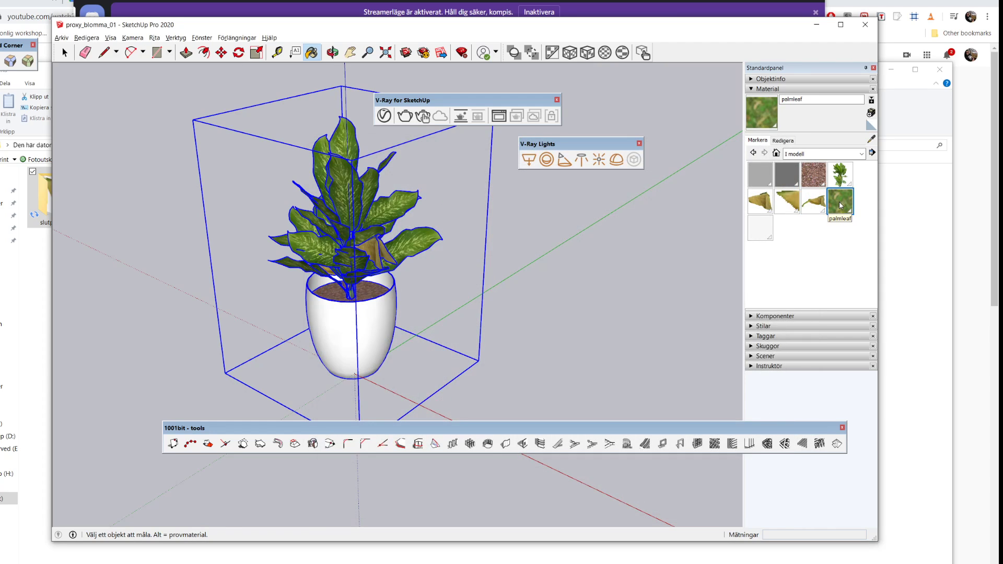
right_click(834, 205)
click(875, 230)
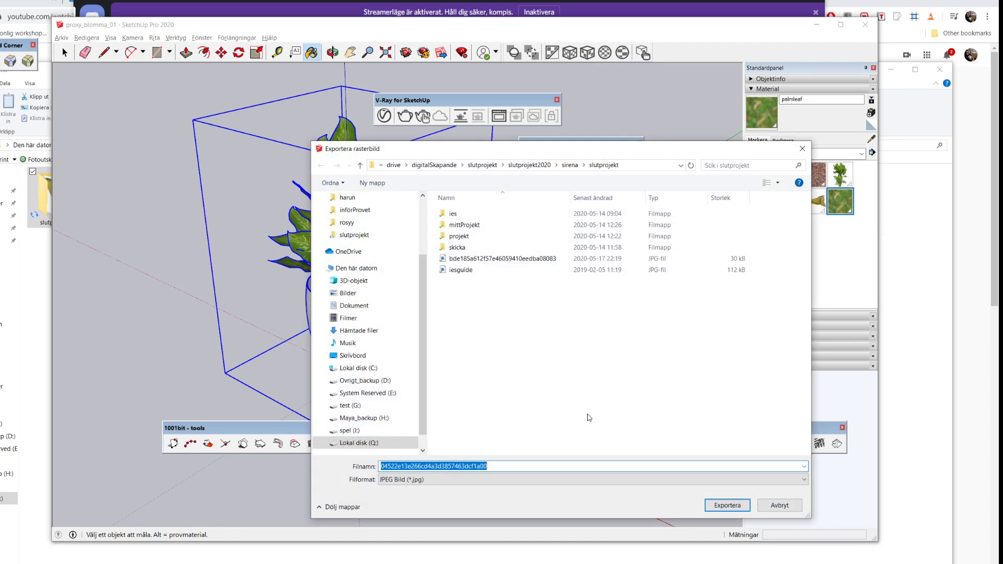
click(727, 505)
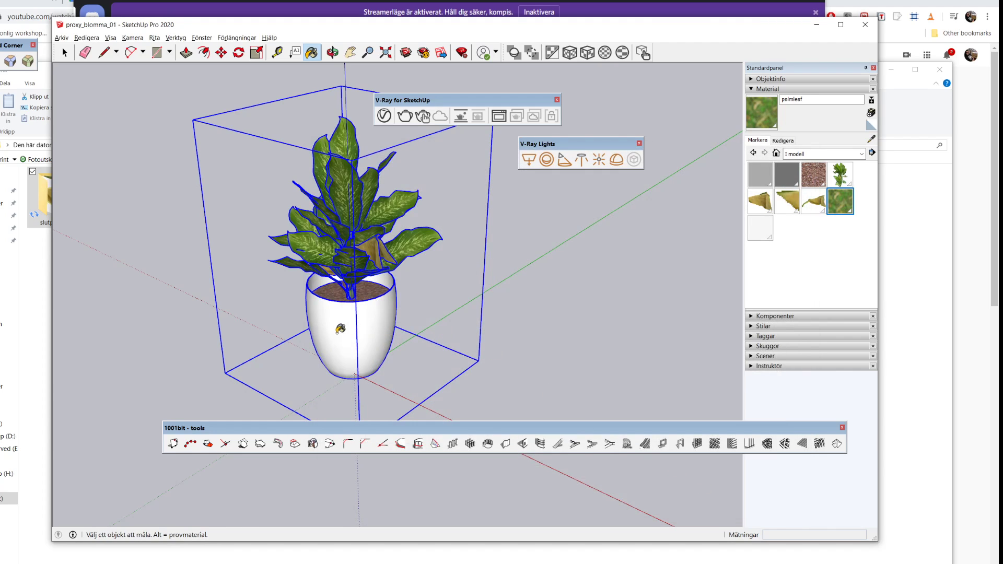
click(820, 169)
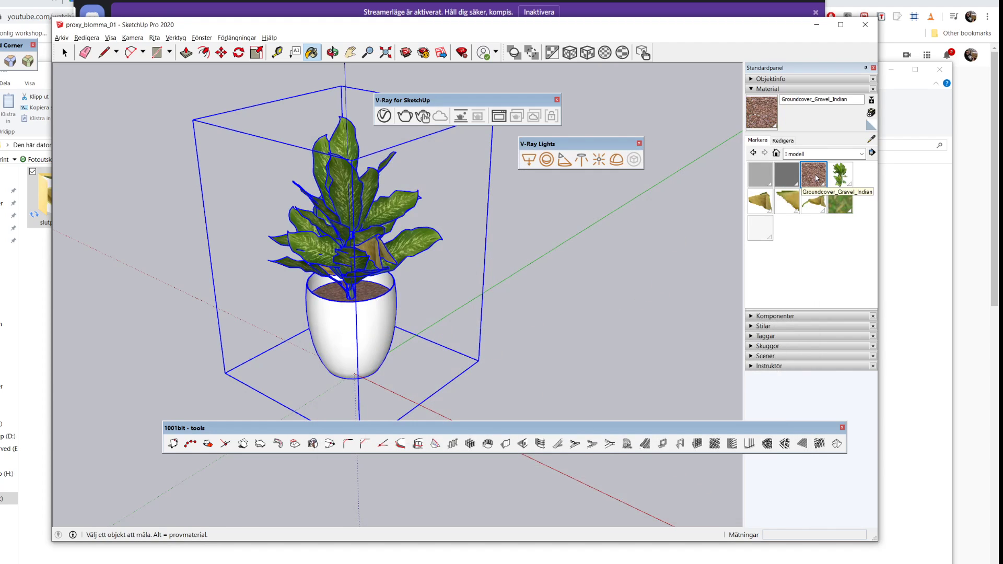
right_click(819, 168)
click(839, 206)
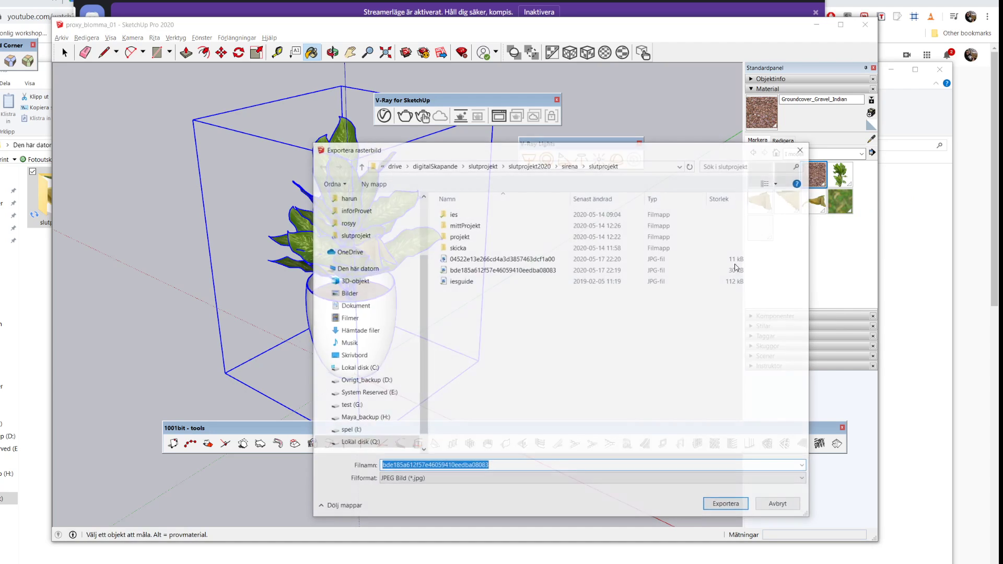
click(721, 505)
click(534, 298)
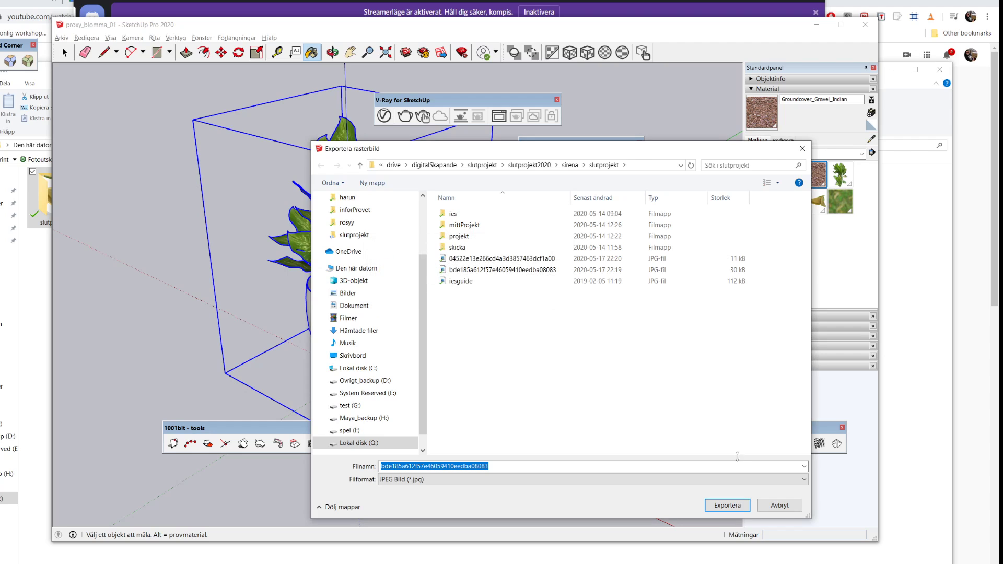
click(780, 505)
Check the two plain grey materials and the planter material for textures that need exporting
click(789, 177)
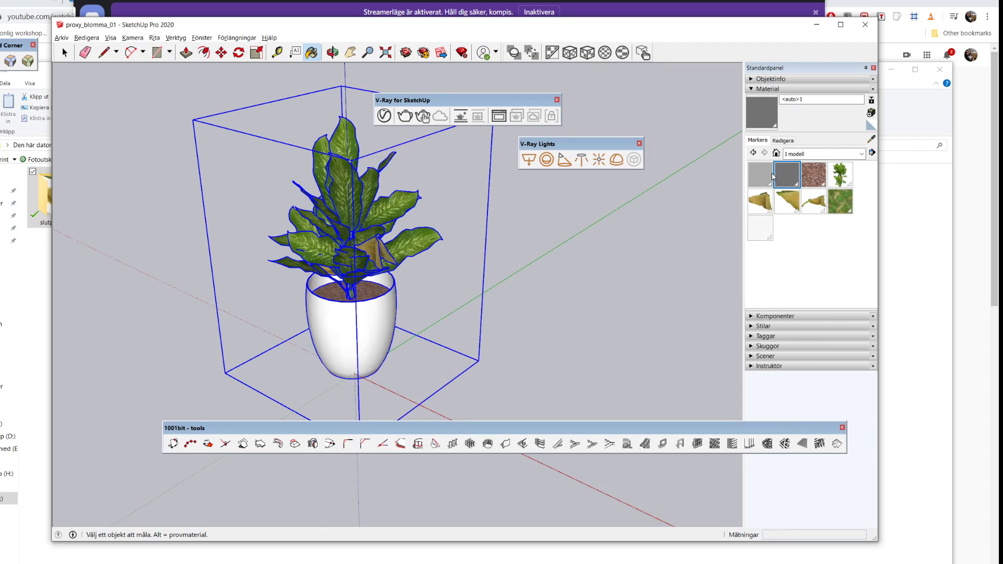
click(762, 176)
click(784, 170)
click(767, 223)
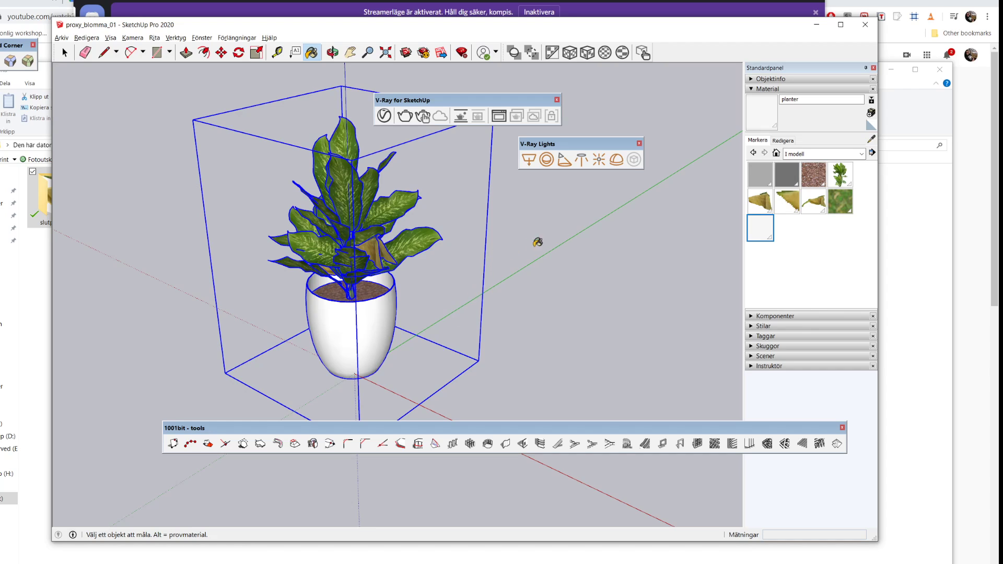
Switch to the Select tool and reposition the V-Ray Lights and V-Ray Objects toolbars clear of each other beside the plant
key(space)
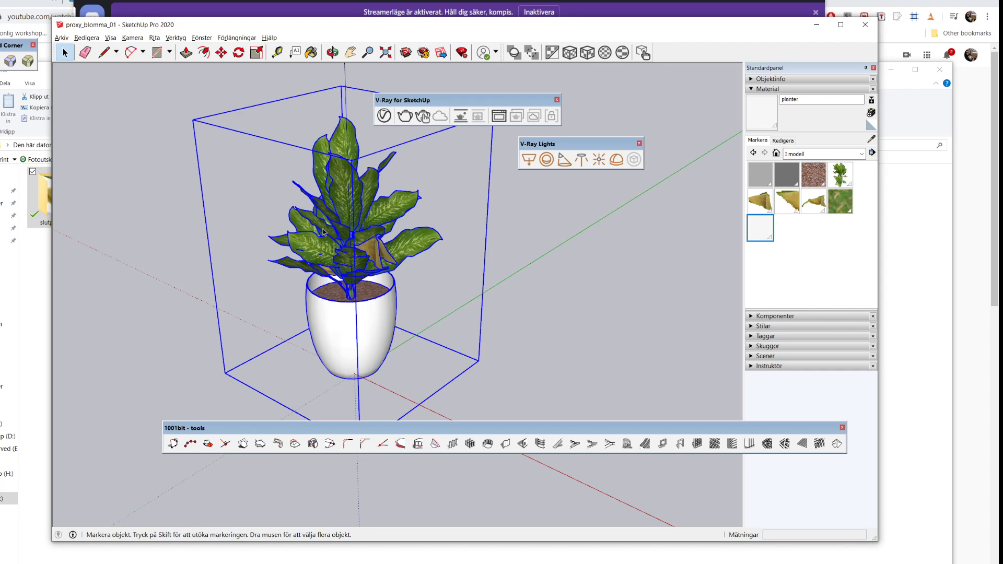
drag(558, 146, 604, 211)
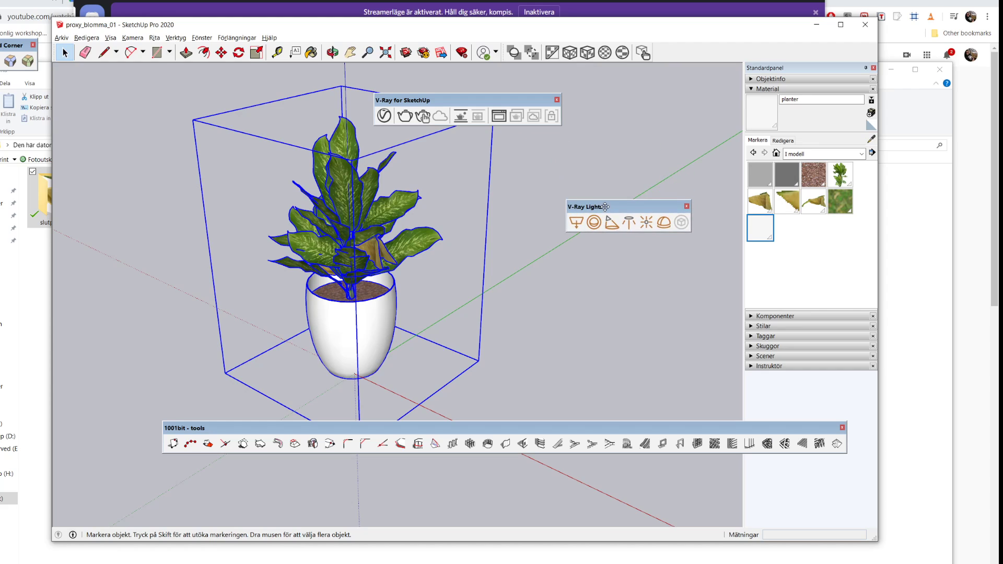
drag(681, 212, 616, 271)
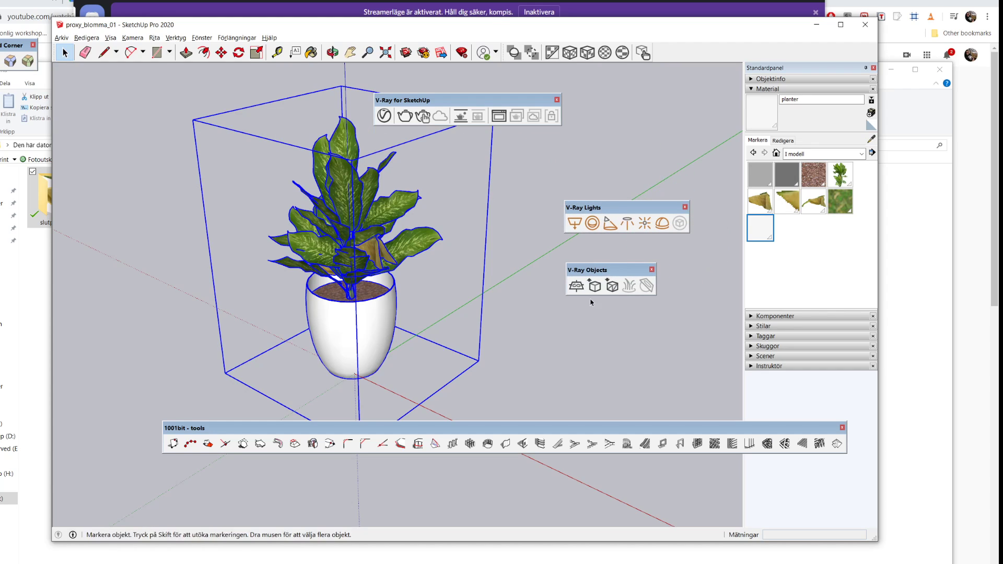
Start exporting the plant as a V-Ray proxy mesh with 10 faces in preview and the Face Skipping preview type
click(596, 286)
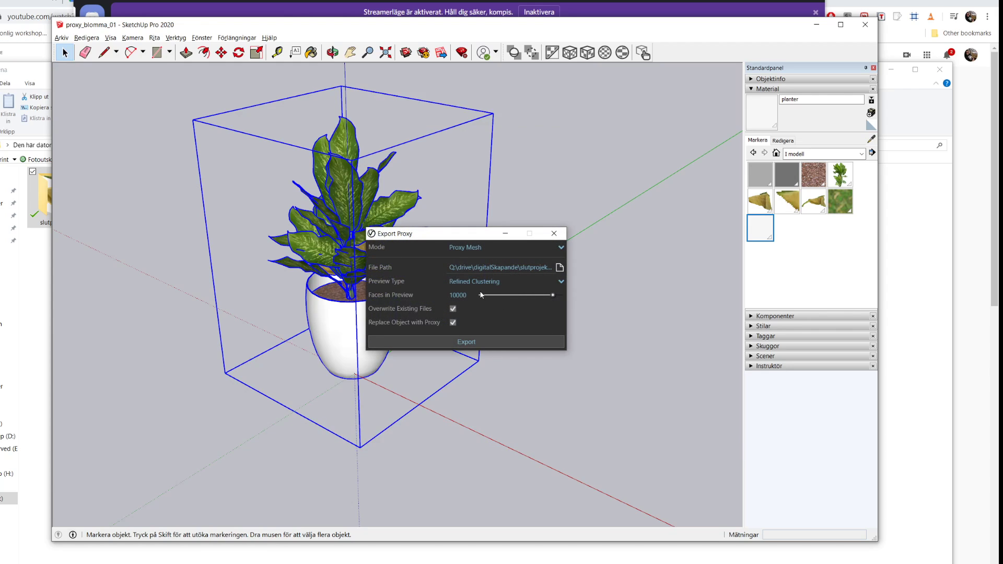
drag(473, 295, 433, 293)
text(10)
click(561, 282)
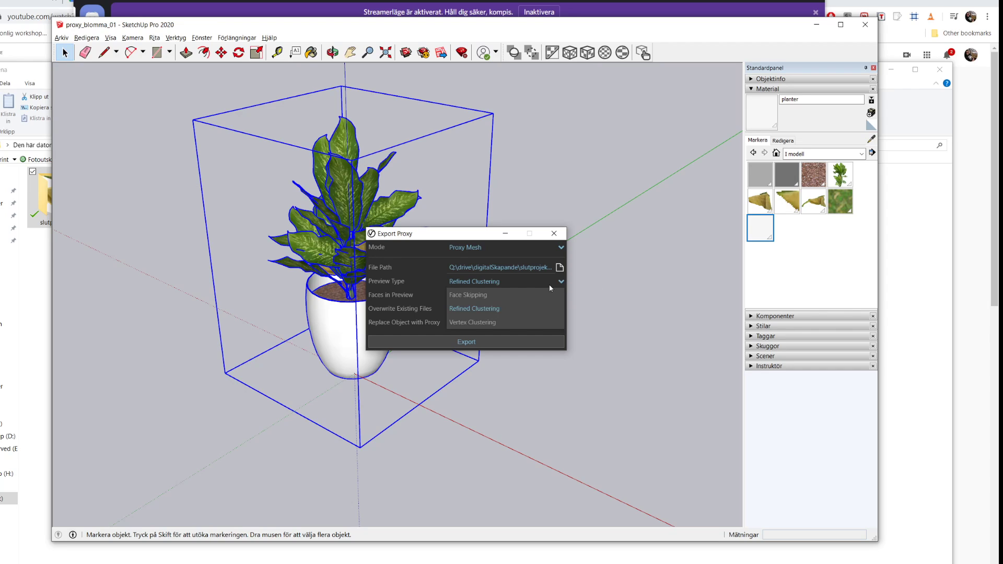
click(478, 295)
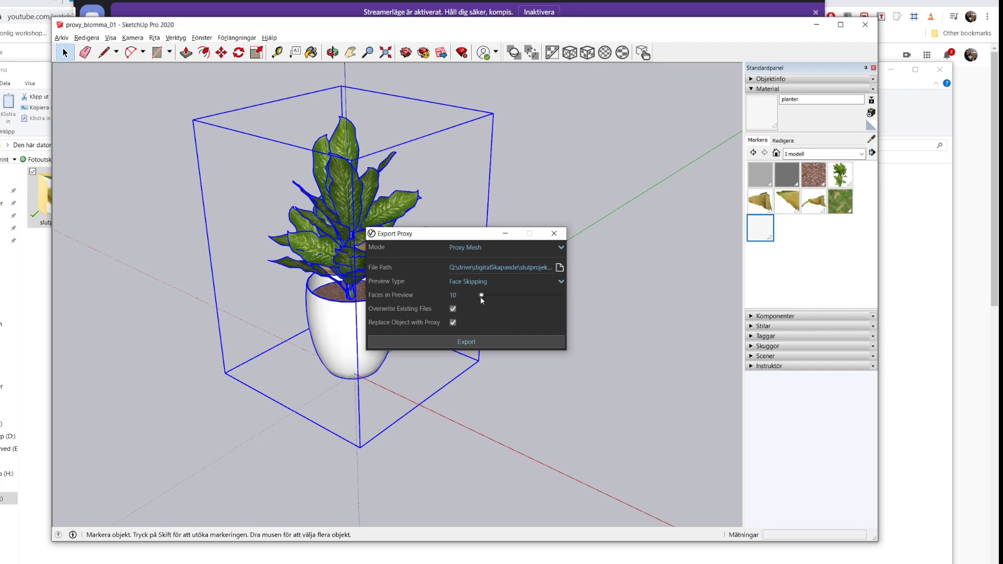
Set the proxy file to blomma_proxy_proxy in the student's slutprojekt folder and export the plant as a V-Ray mesh
click(559, 267)
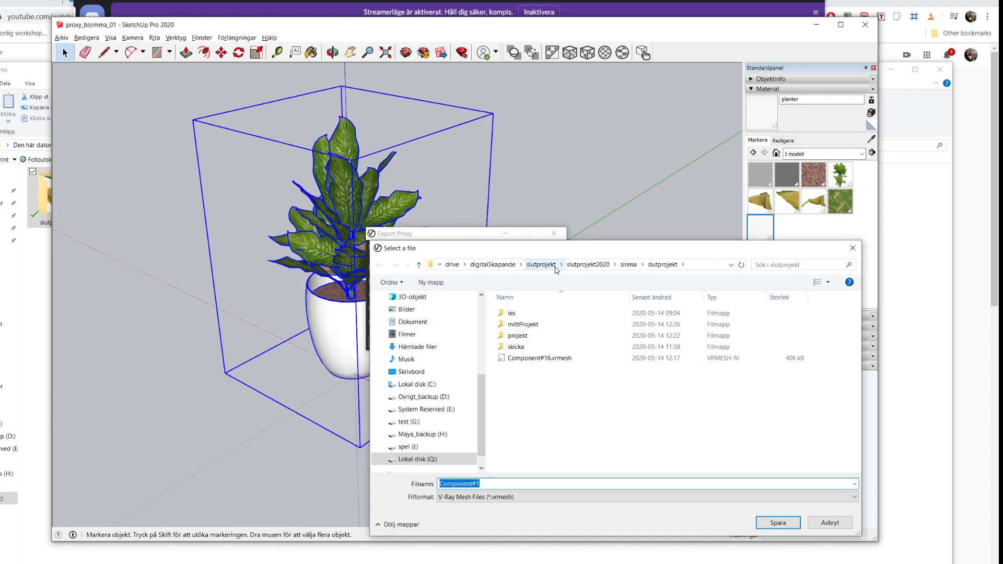
click(628, 265)
double_click(529, 335)
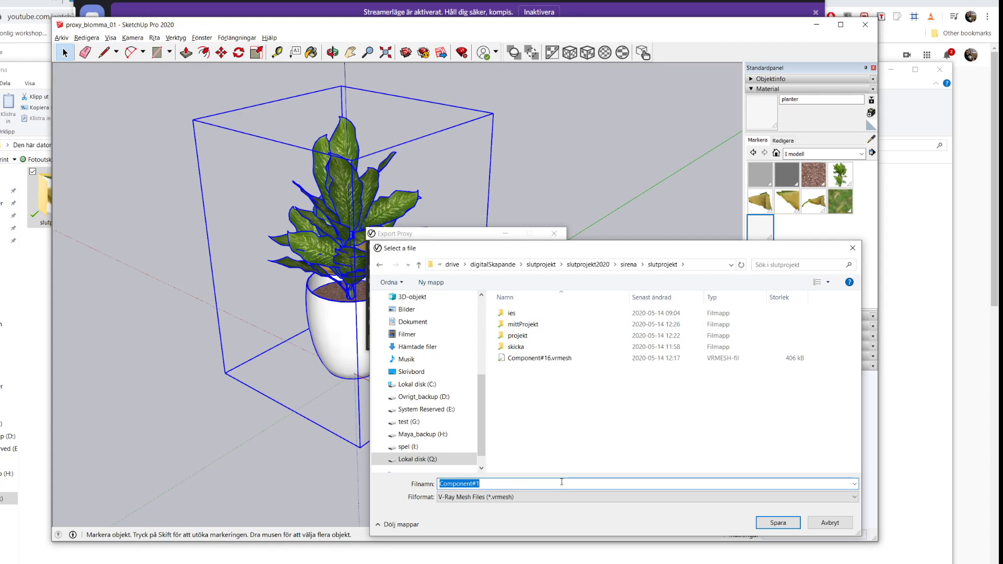
text(blomma_)
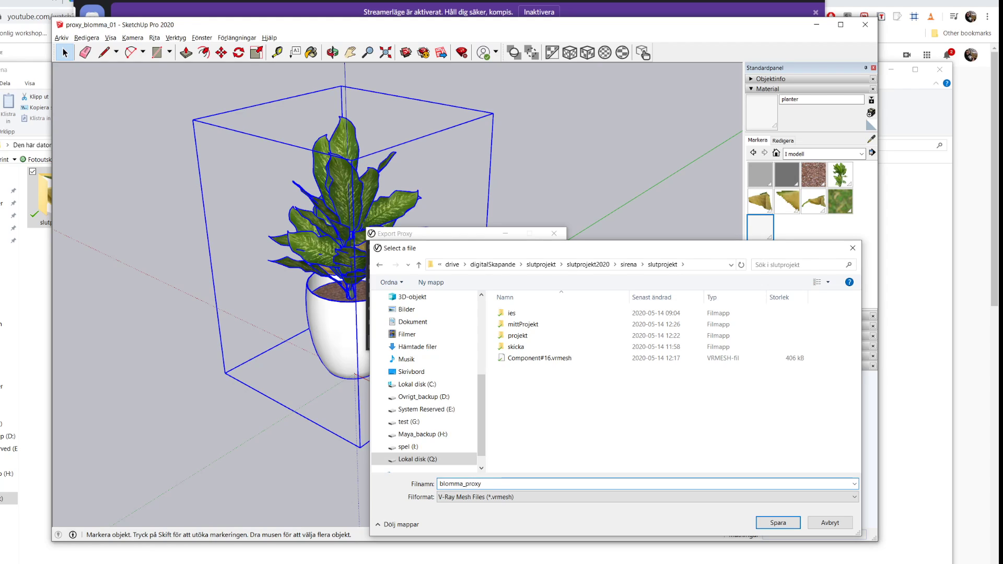
text(proxy_proxy)
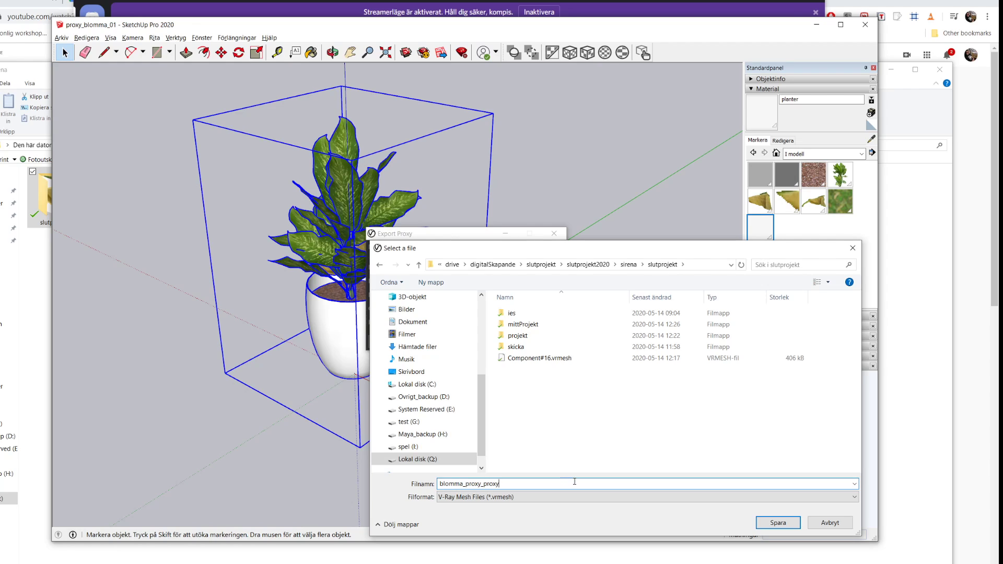
click(775, 522)
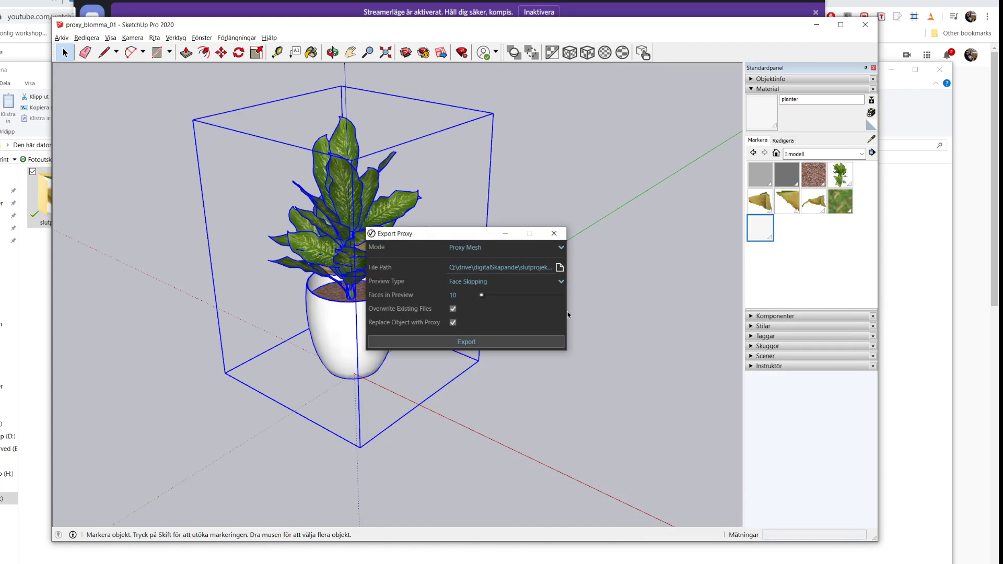
click(482, 341)
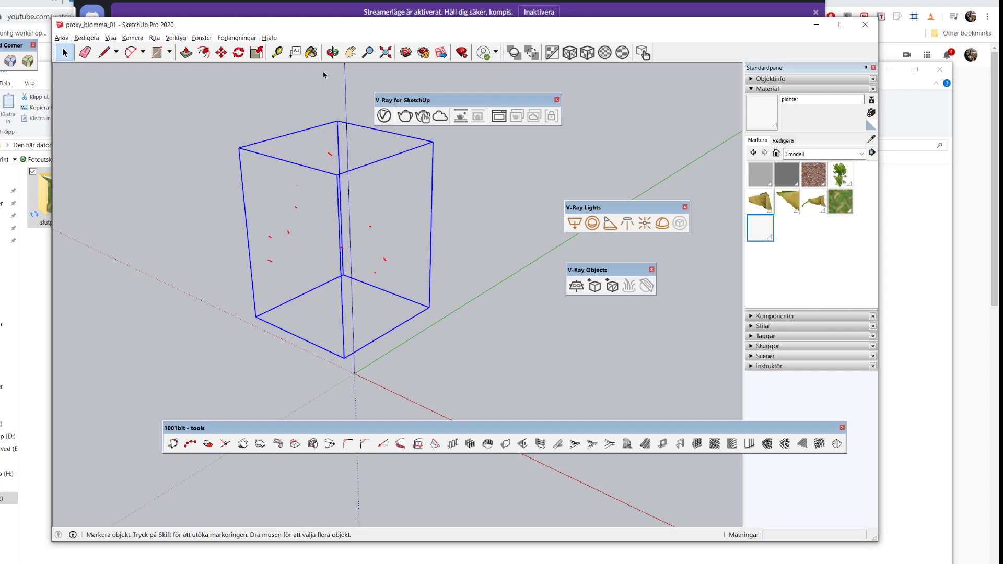
Set the preview type of the blomma_proxy_proxy mesh to Bounding Box in the plant model and close the asset editor
click(384, 115)
click(426, 138)
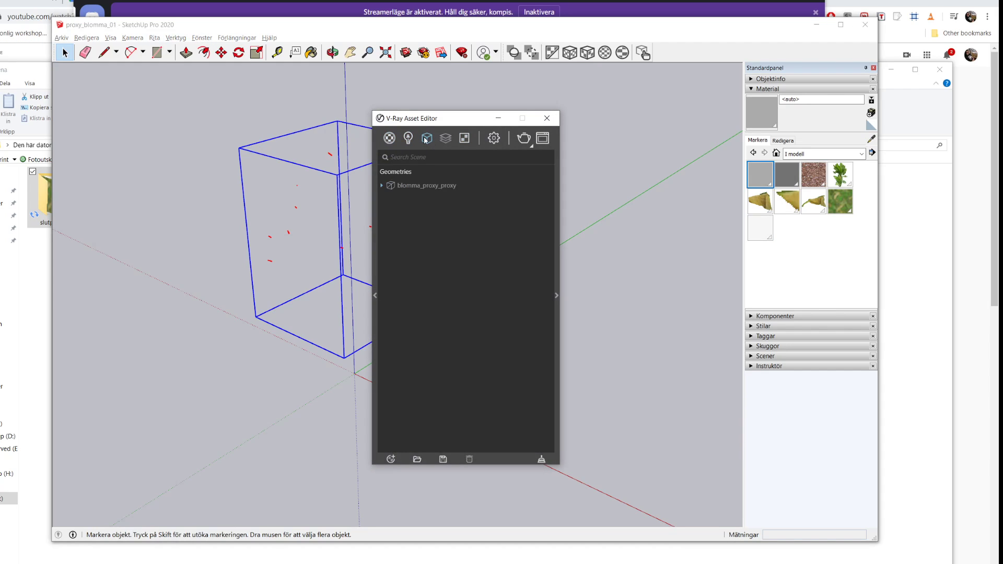
click(439, 186)
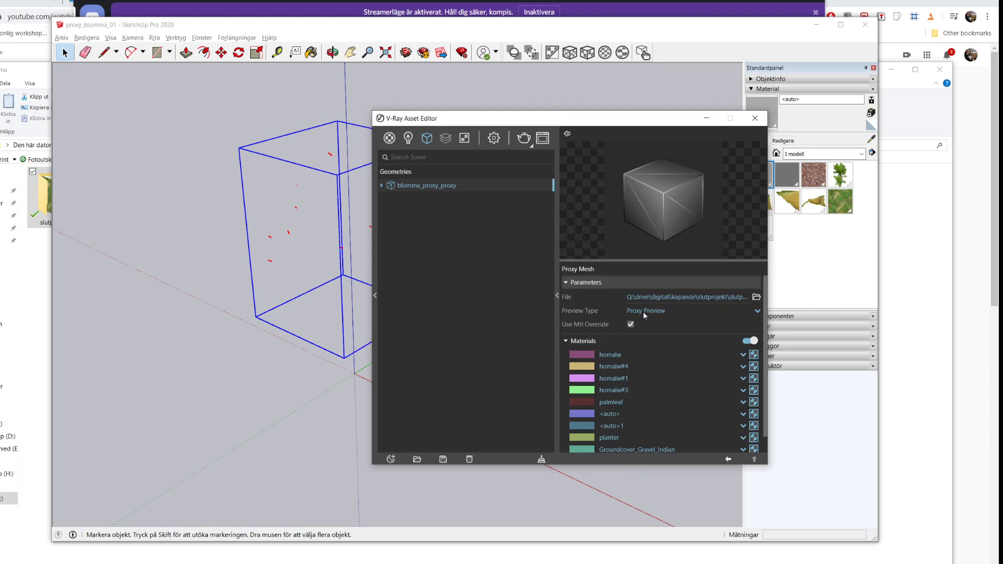
click(757, 312)
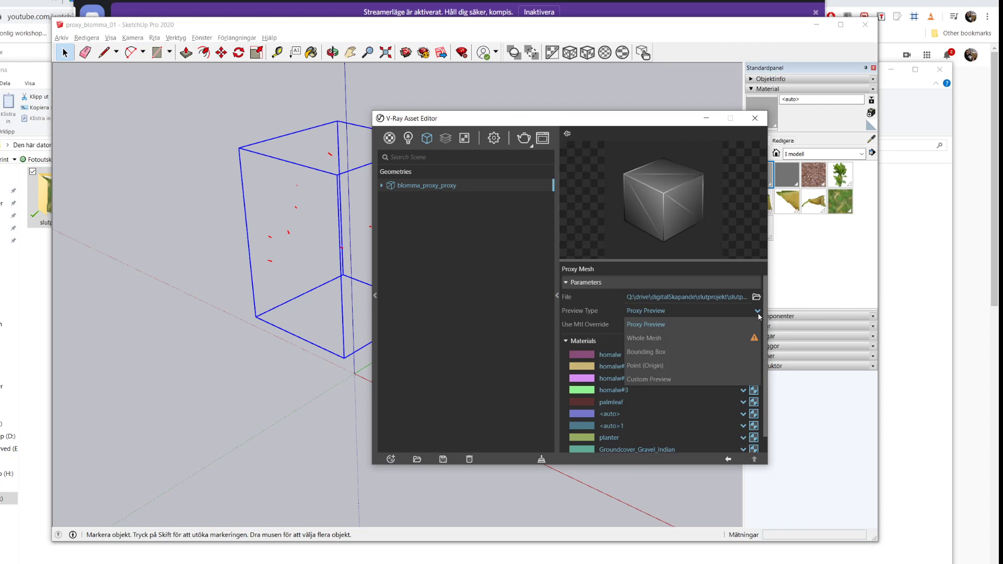
click(641, 353)
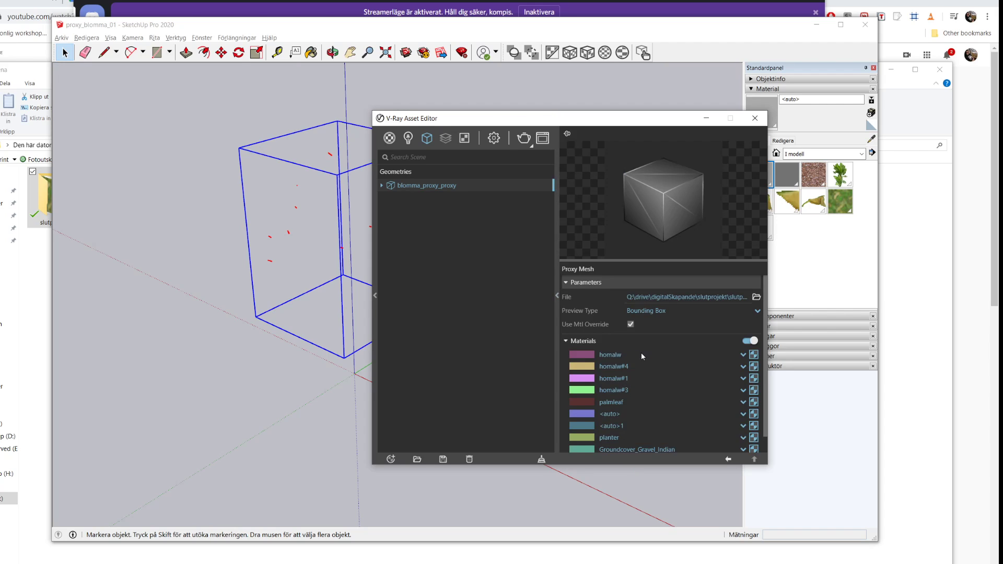
click(587, 491)
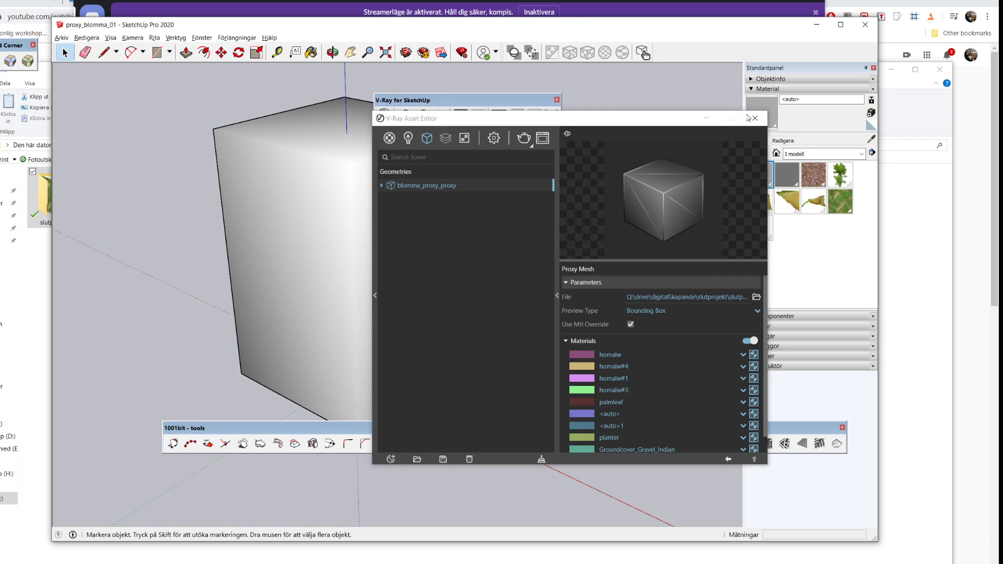
click(755, 118)
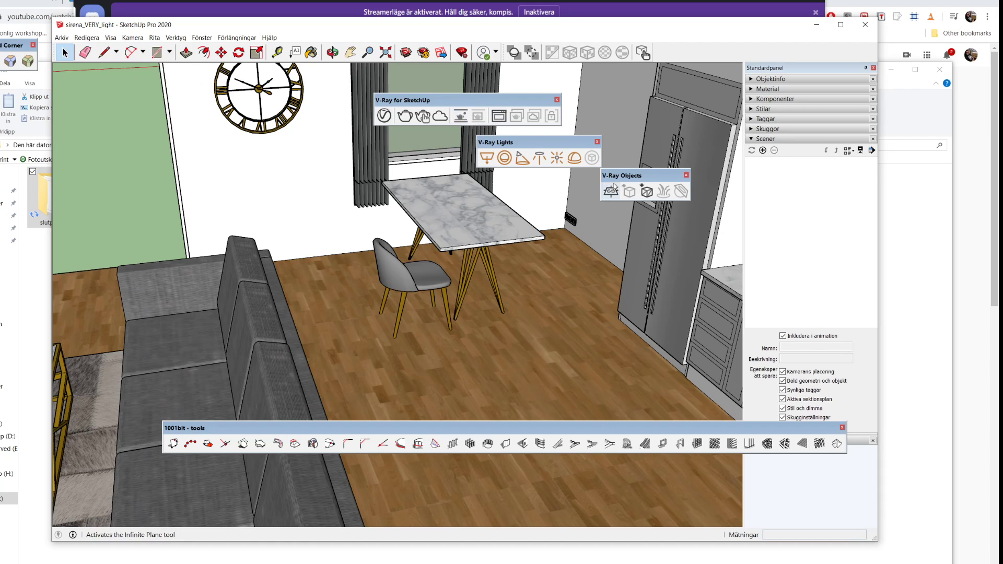
Import blomma_proxy_proxy.vrmesh into the sirena_VERY_light apartment scene as a proxy and place it at the dining table
click(646, 191)
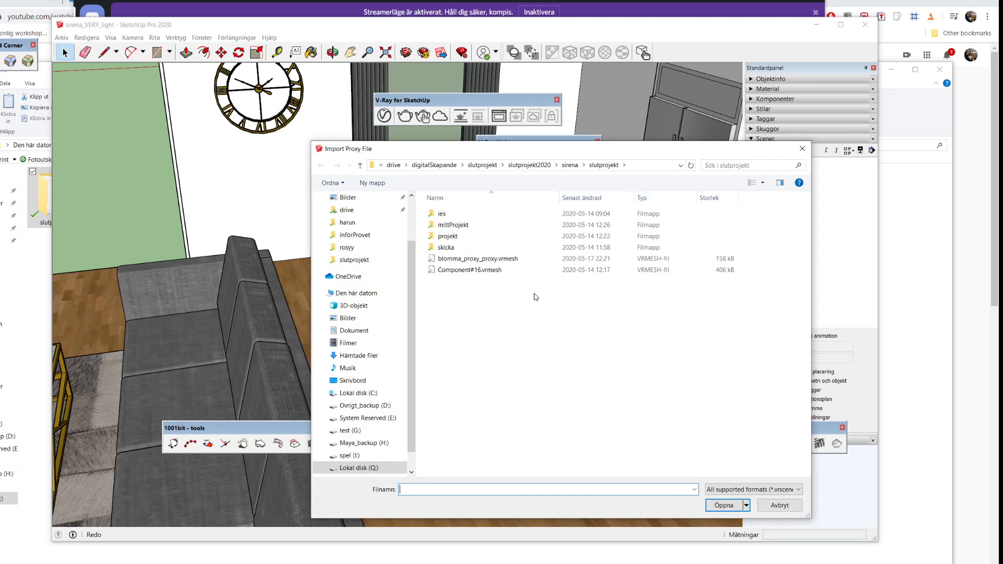
click(501, 260)
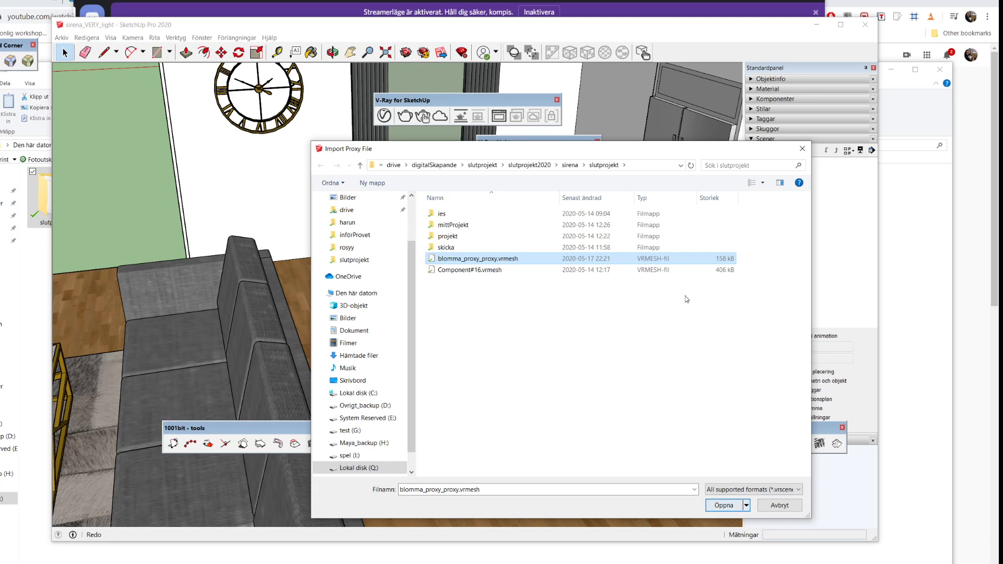
click(719, 507)
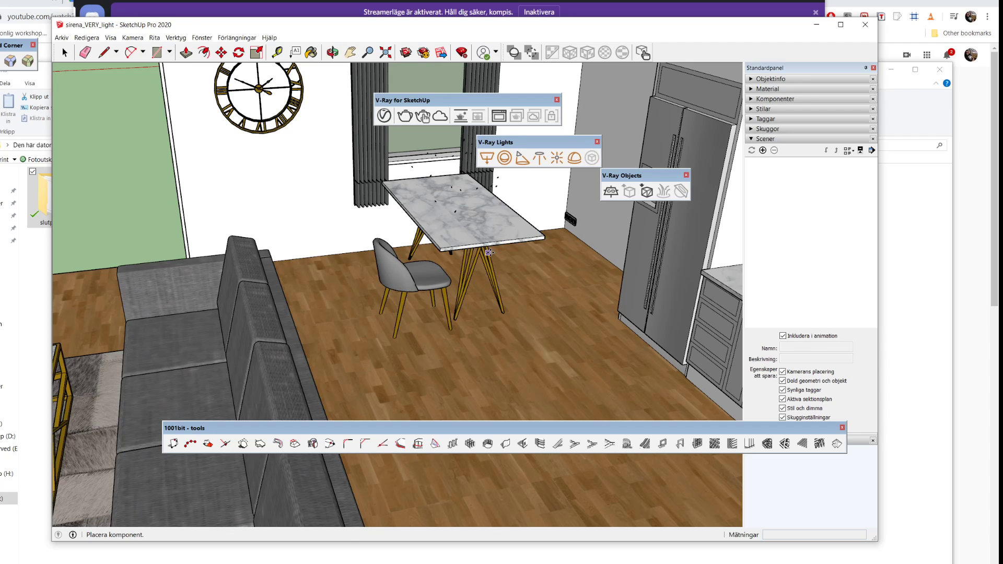
key(space)
Select the imported plant proxy at the dining table and set its preview type to Bounding Box
click(466, 200)
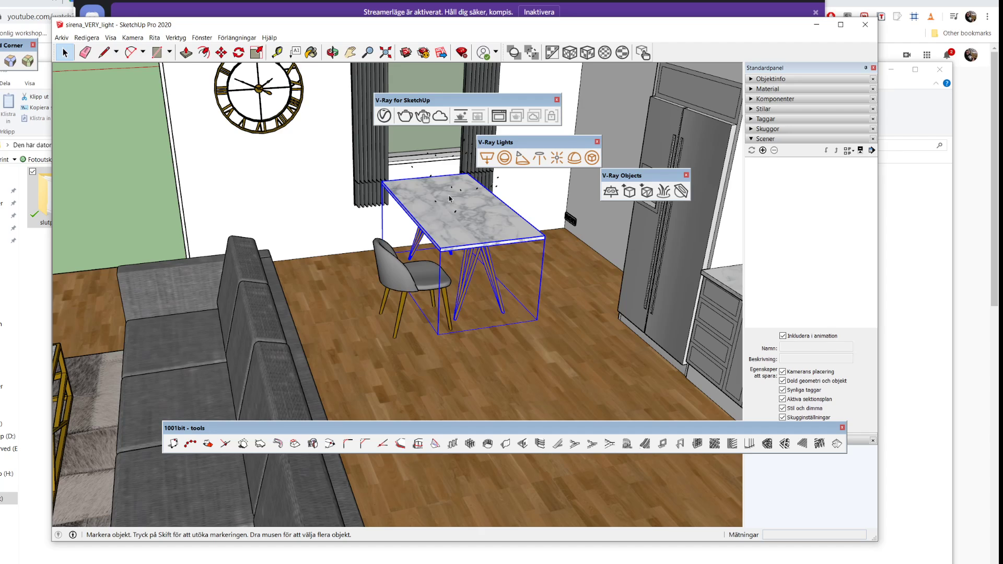
click(435, 155)
click(440, 161)
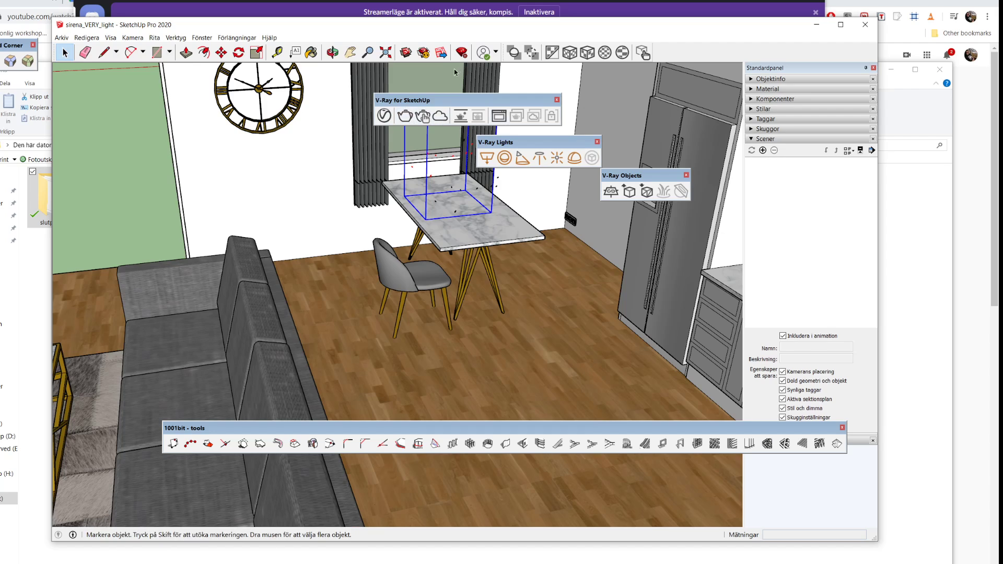
click(388, 112)
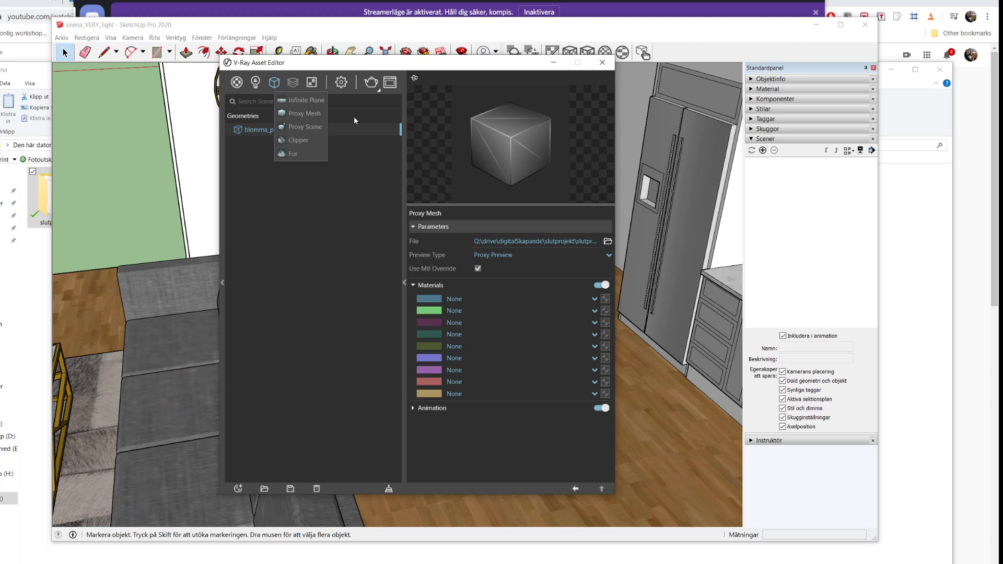
click(608, 255)
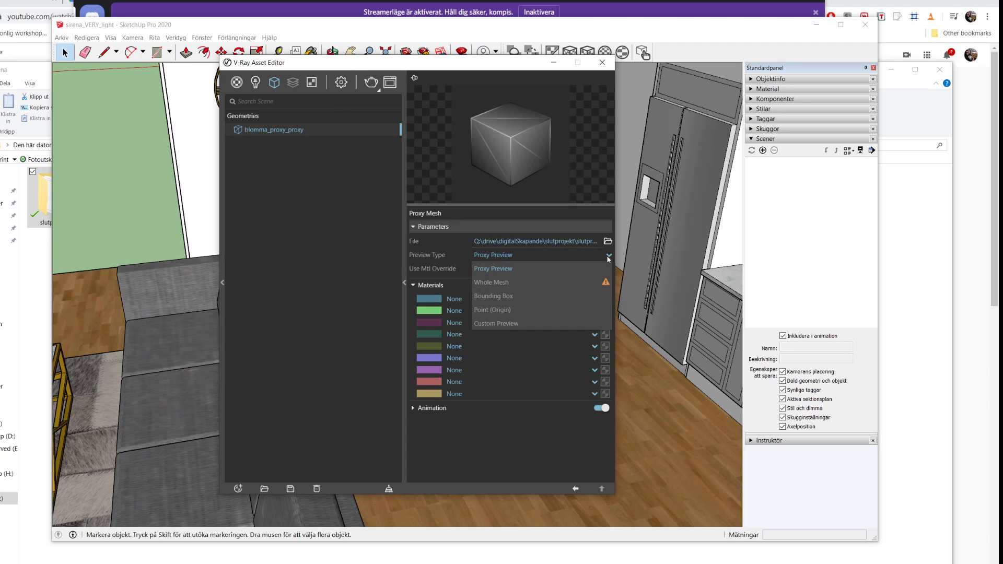
click(538, 296)
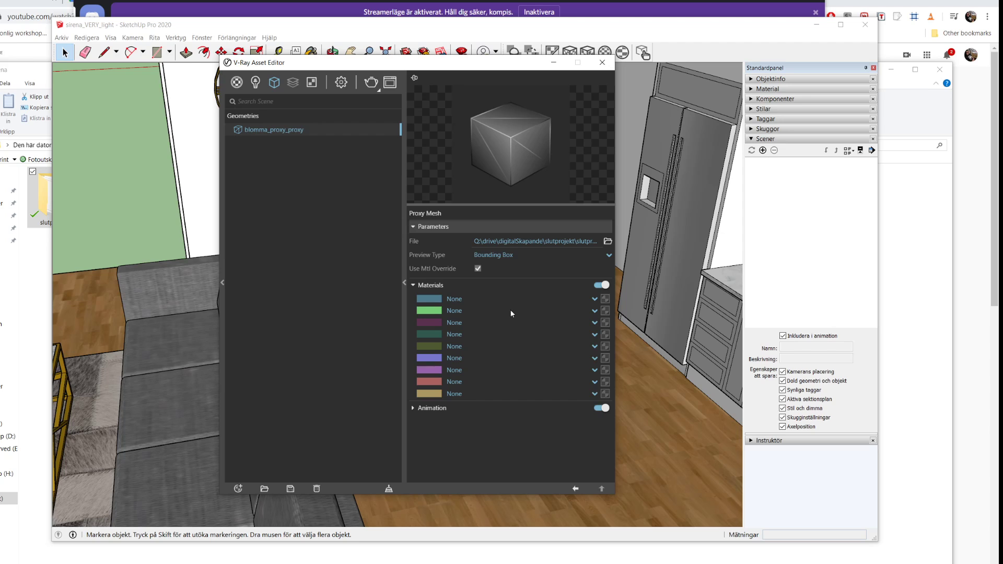
click(602, 63)
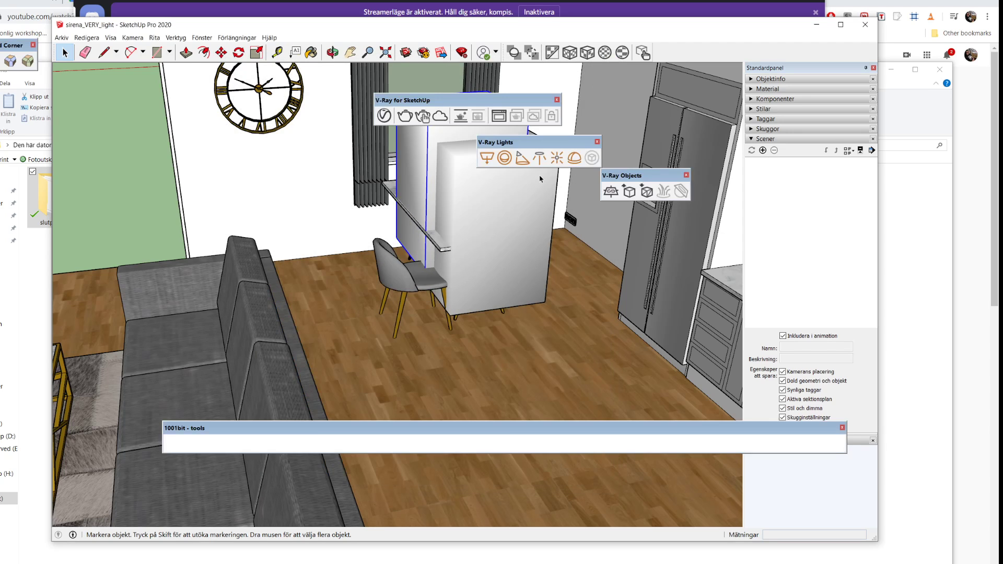
Configure the apartment scene's render settings with Low+ quality, an image width of 600 and the V-Ray denoiser off
middle_drag(554, 180, 609, 187)
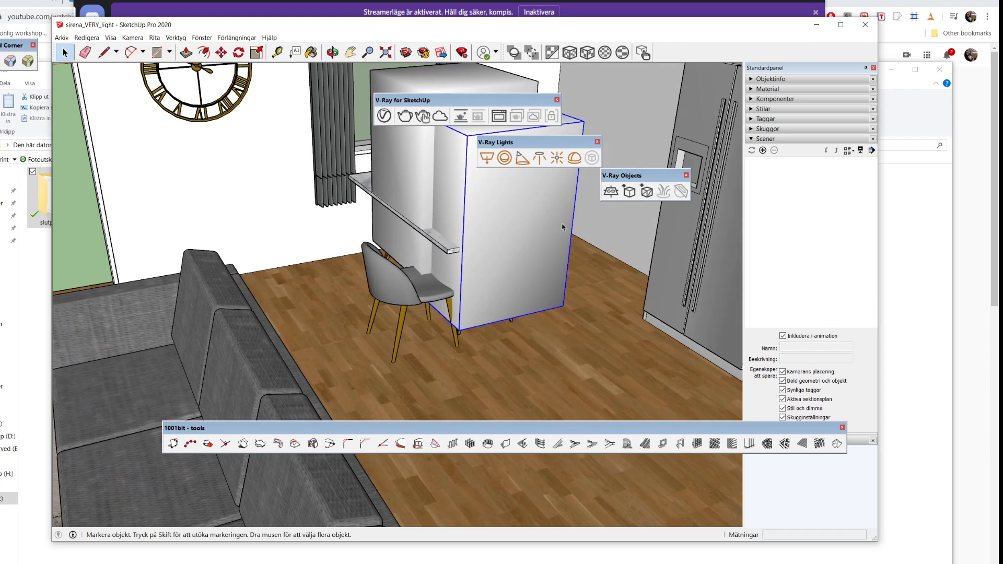
click(499, 117)
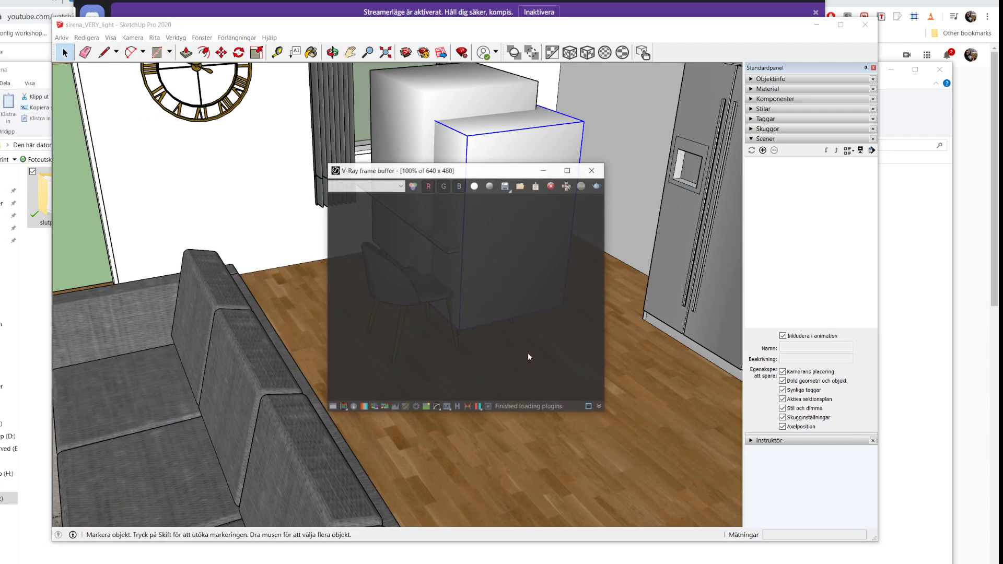
click(592, 171)
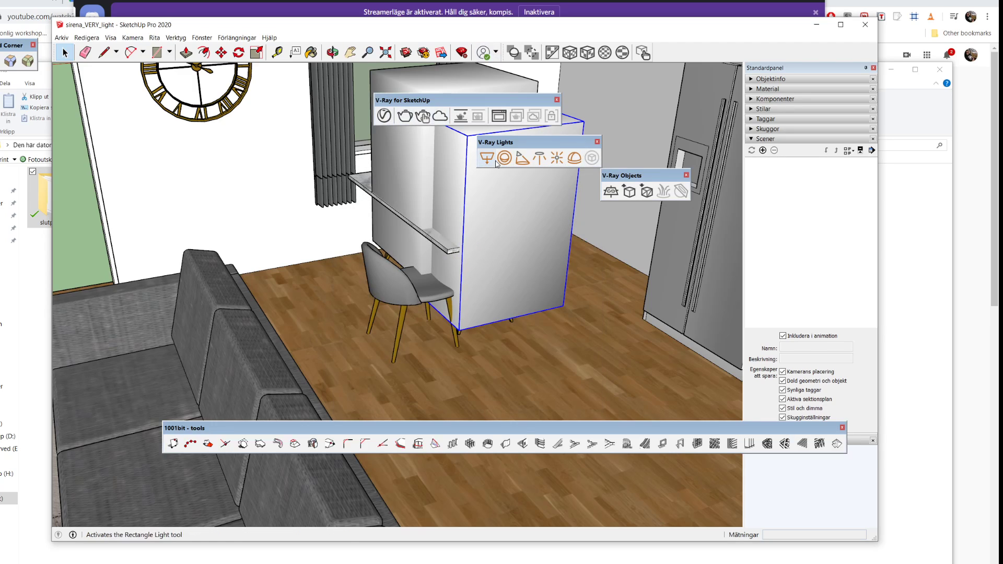
click(385, 115)
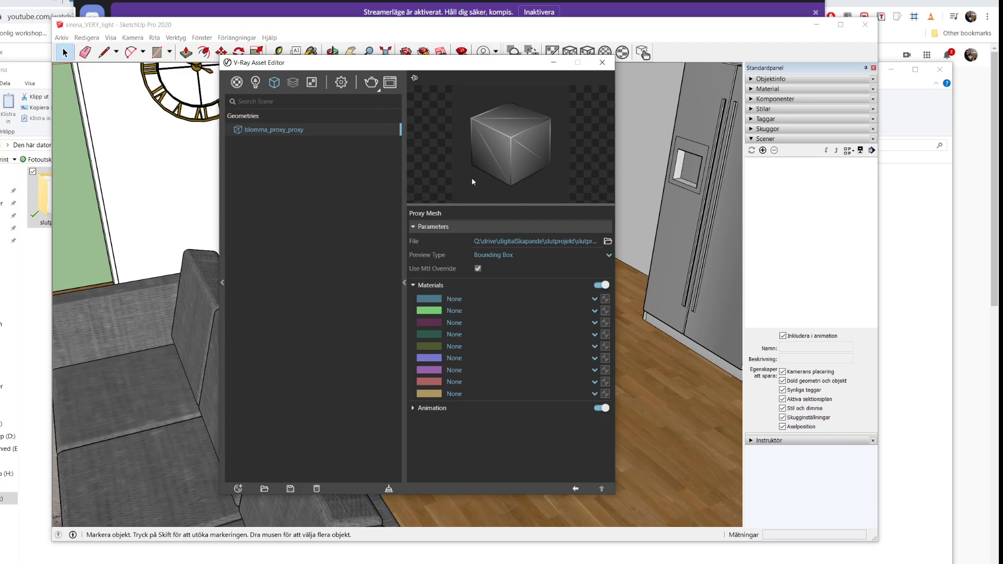
click(342, 83)
click(349, 159)
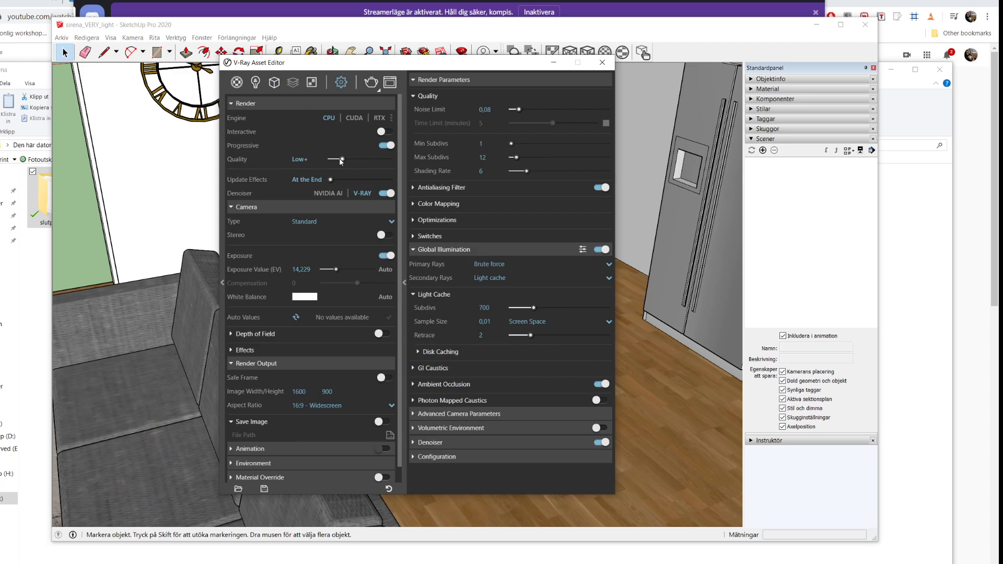
click(320, 393)
text(600)
key(Return)
click(383, 194)
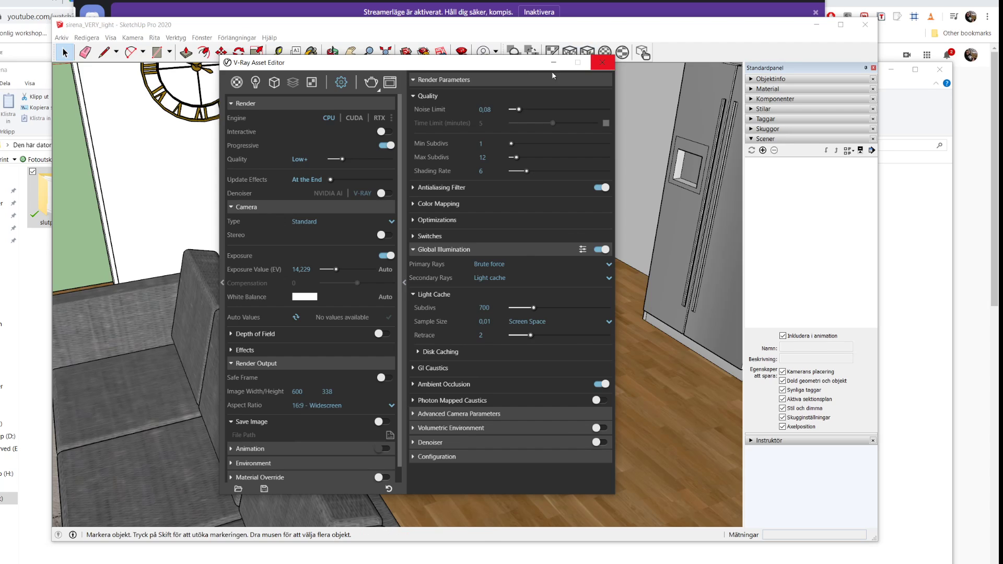
Render the apartment view and compare the plant's colours in the frame buffer with the proxy mesh's material slots
click(390, 82)
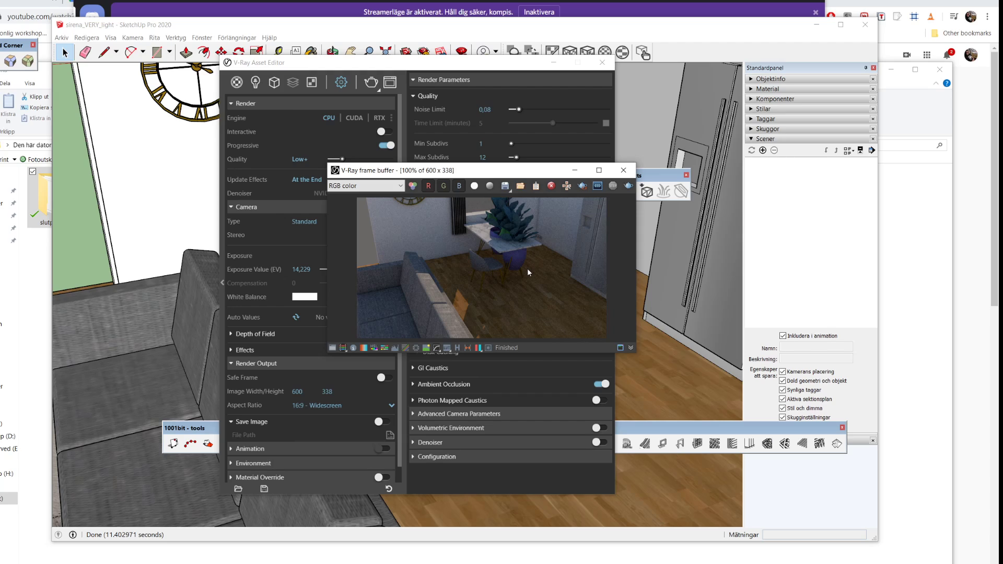
click(625, 171)
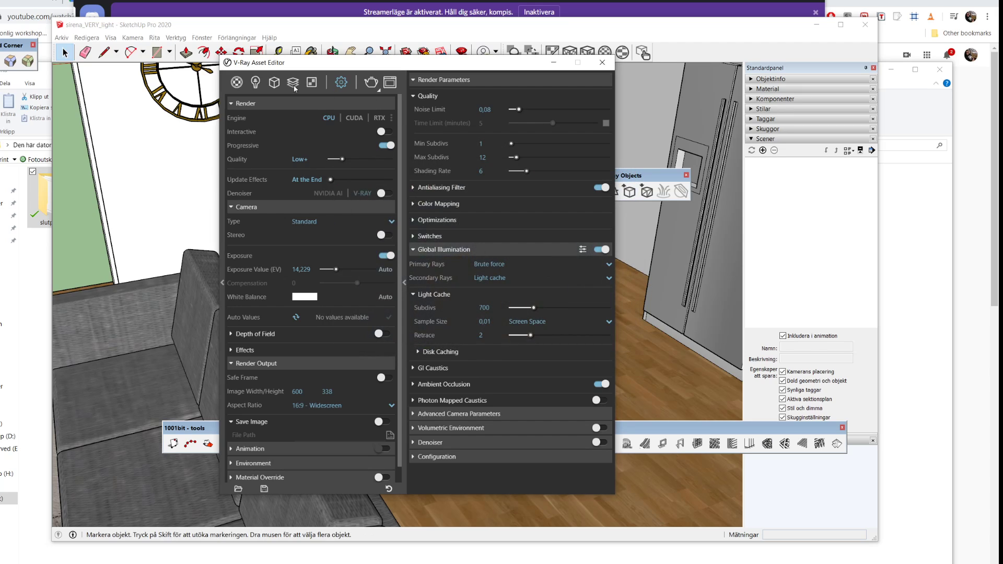
click(273, 84)
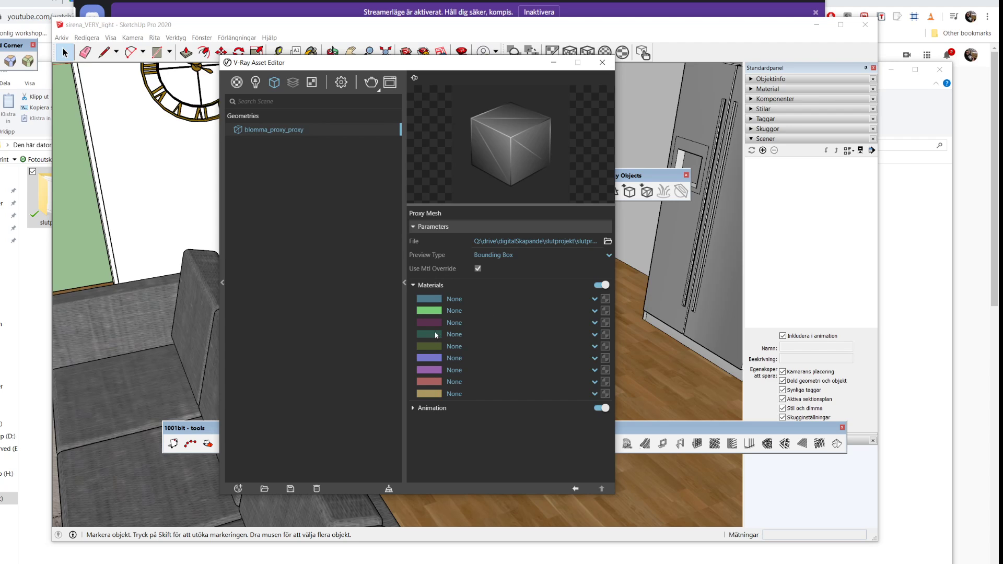
mouse_move(349, 65)
mouse_down()
mouse_move(806, 93)
mouse_move(640, 60)
mouse_move(382, 38)
mouse_up()
click(422, 50)
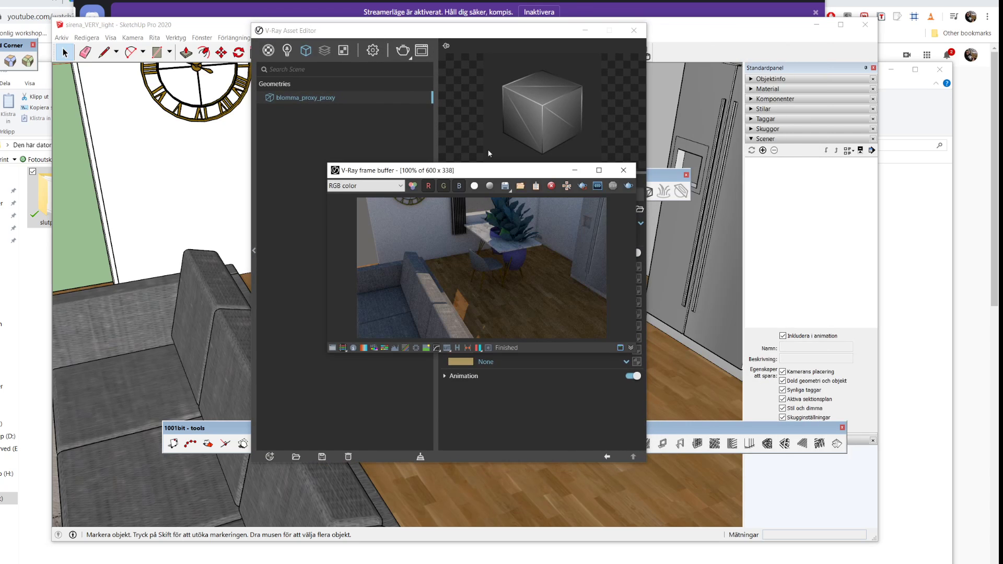
click(623, 170)
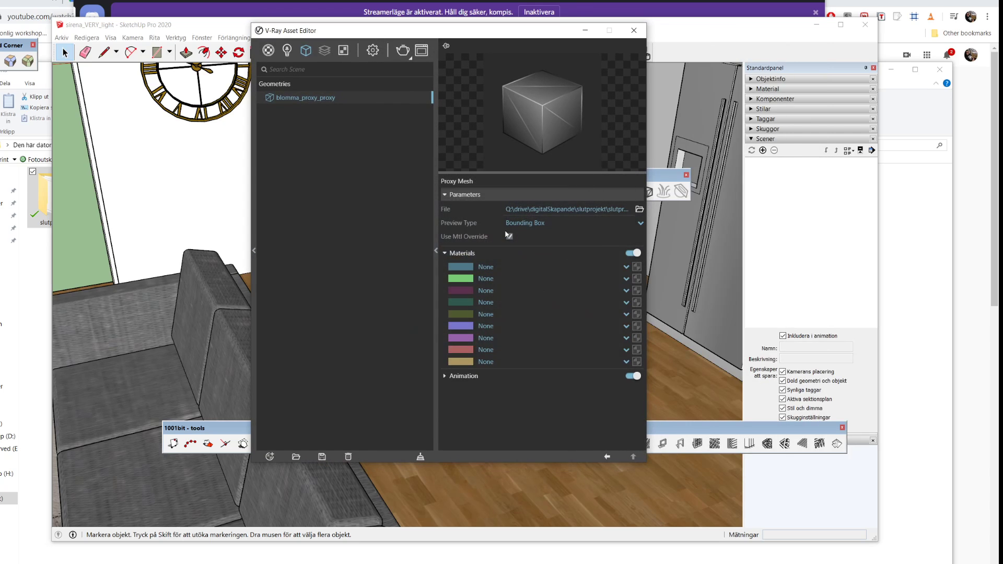
Examine the colour of the proxy mesh's first material slot and the scene materials available for it
click(472, 268)
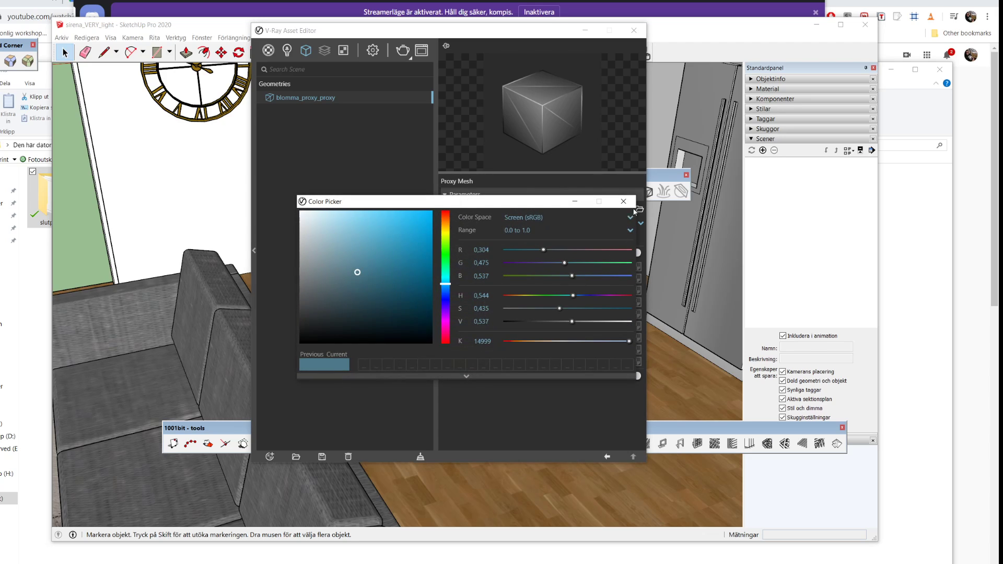
click(623, 201)
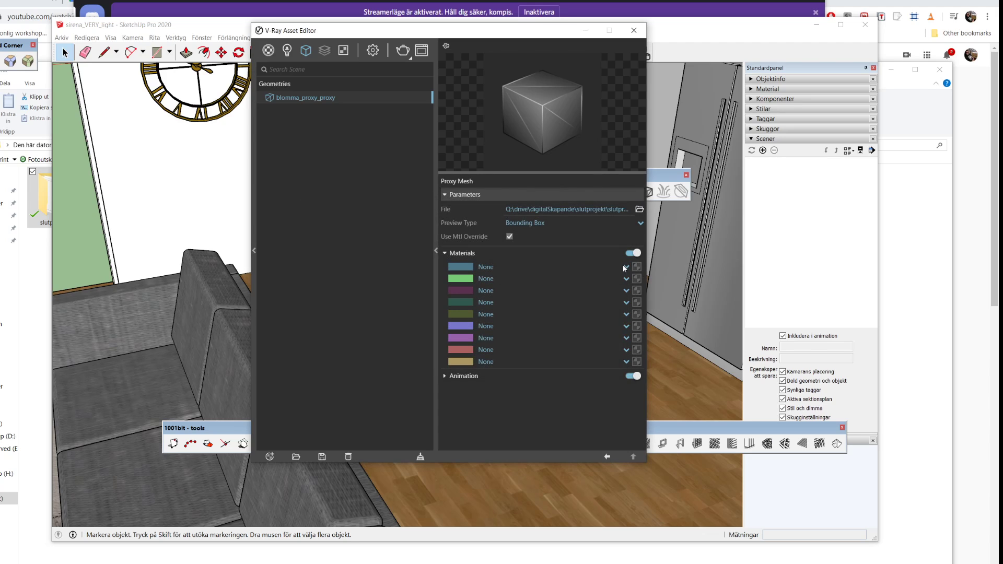
click(627, 268)
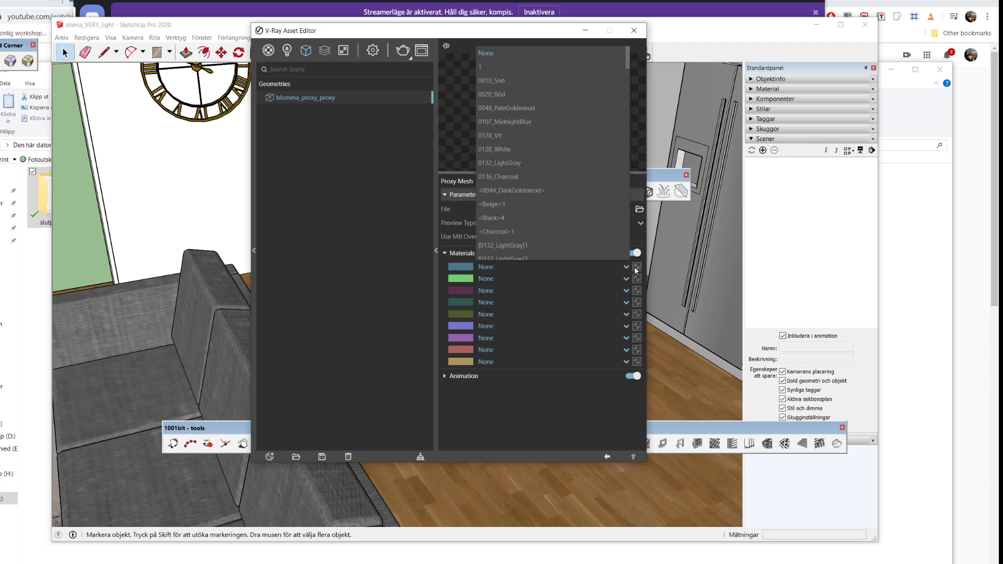
scroll(613, 187, down, 10)
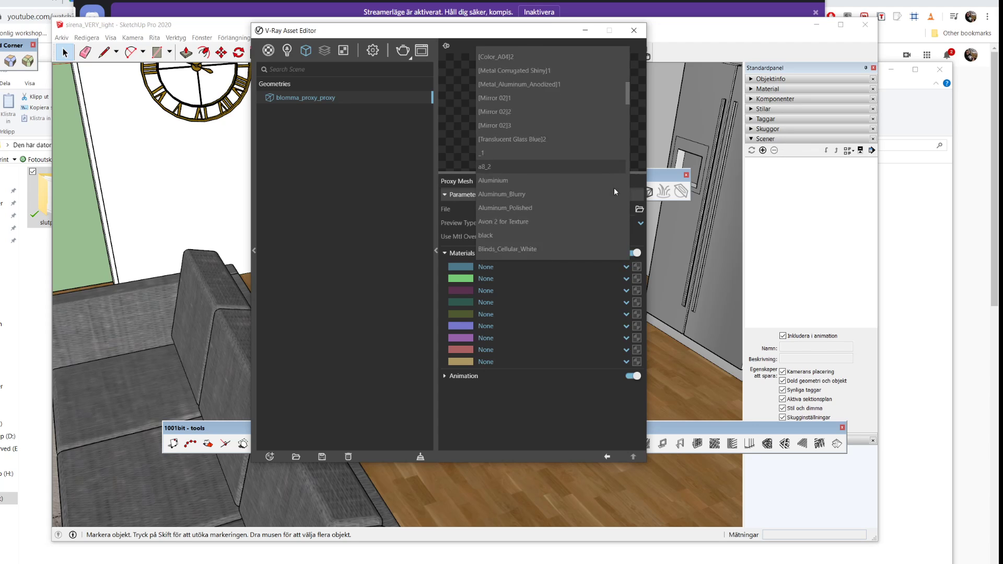
click(638, 257)
click(629, 268)
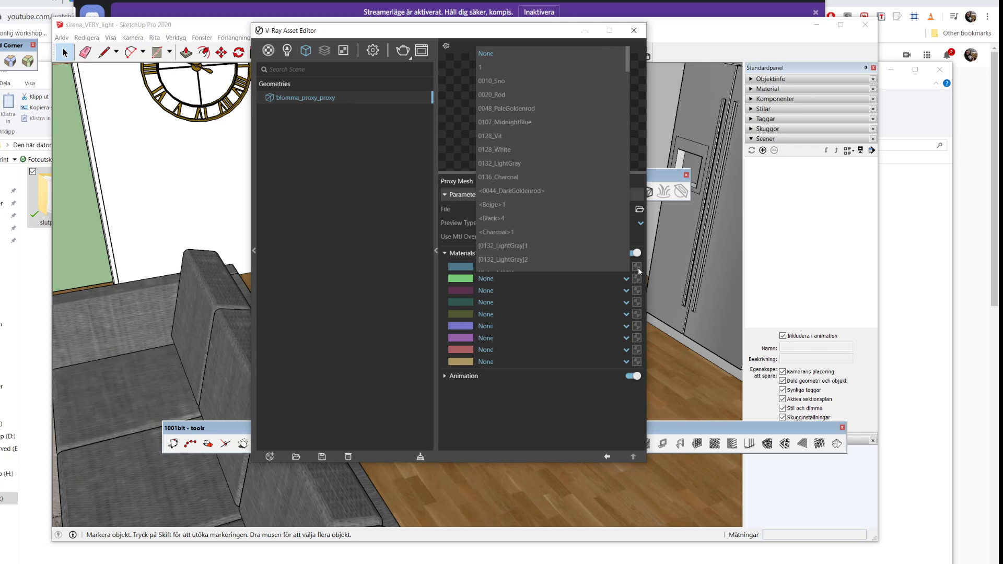
click(638, 272)
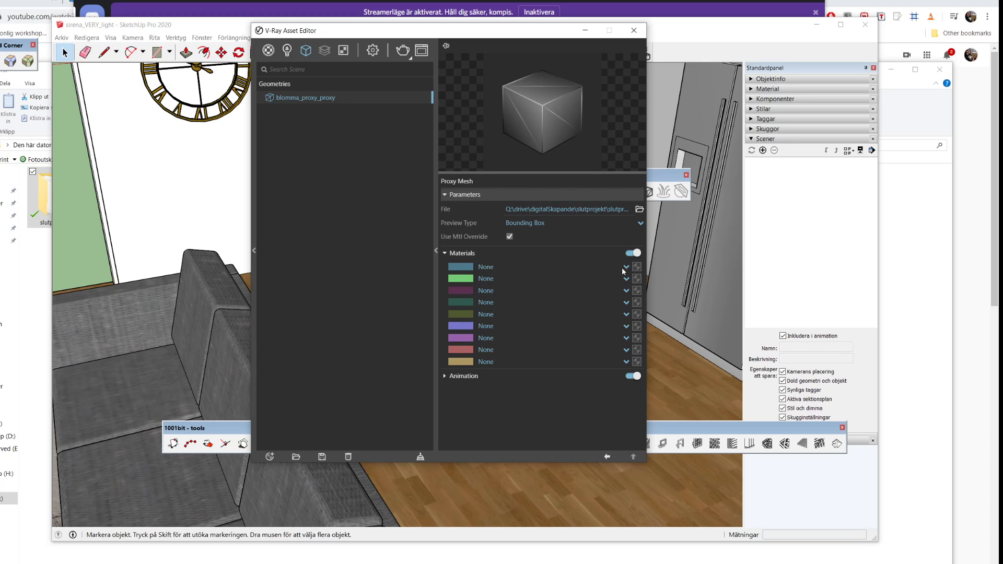
click(625, 269)
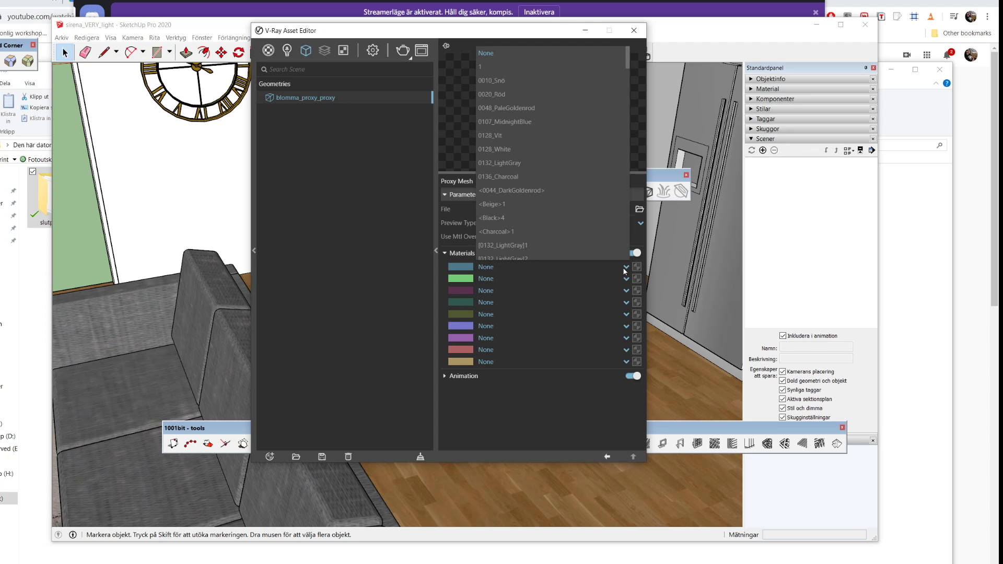
scroll(562, 188, down, 8)
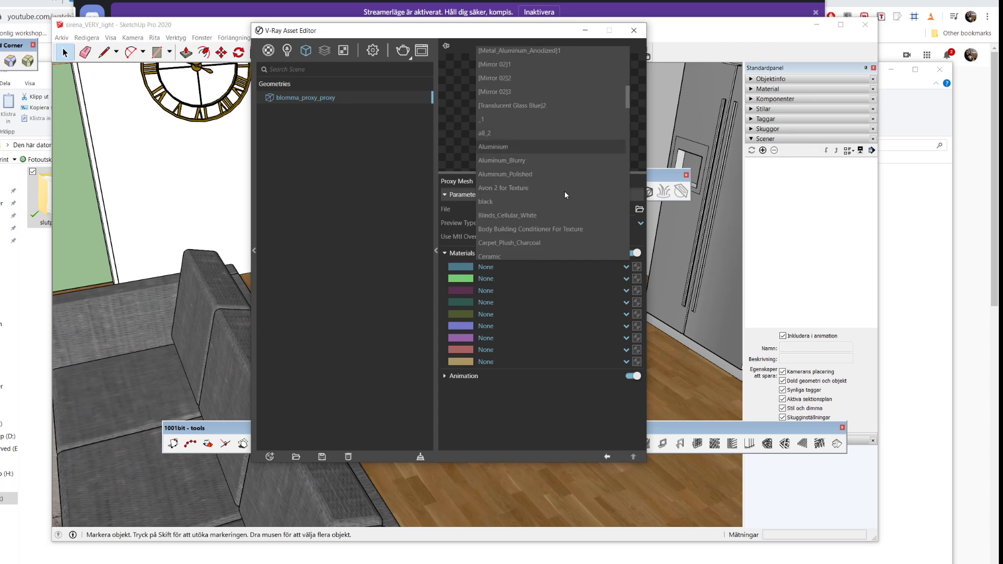
scroll(565, 190, down, 3)
click(551, 302)
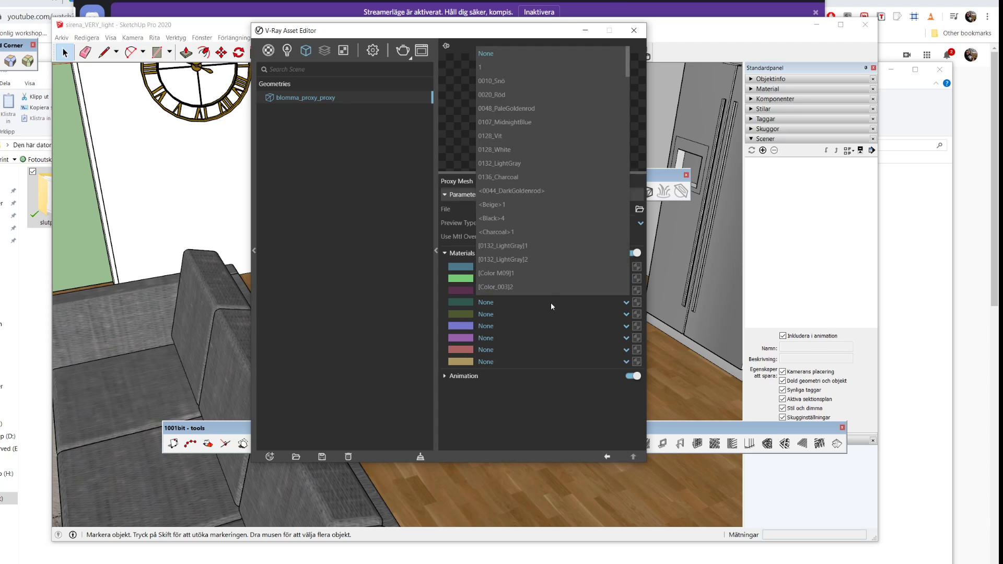
click(353, 280)
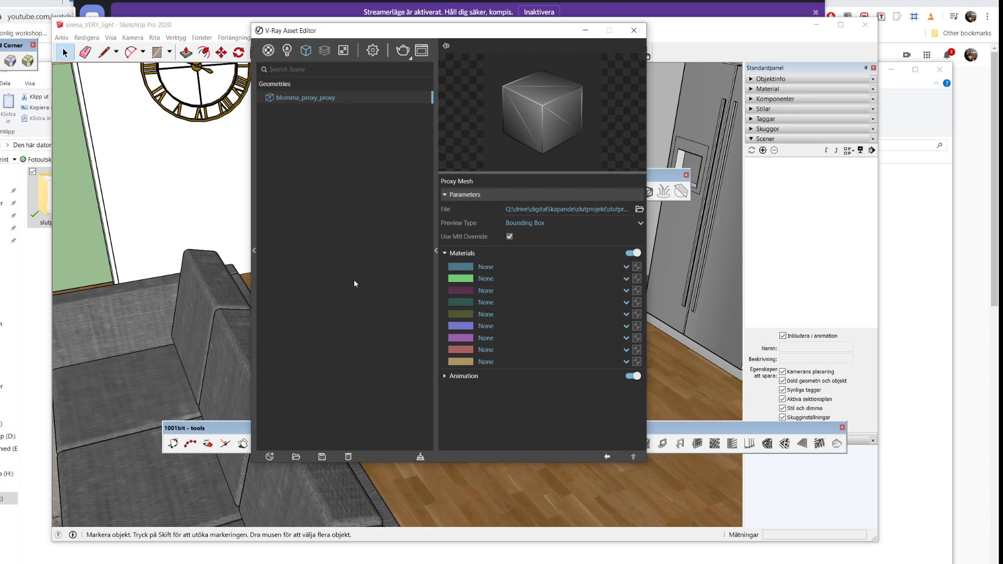
click(465, 269)
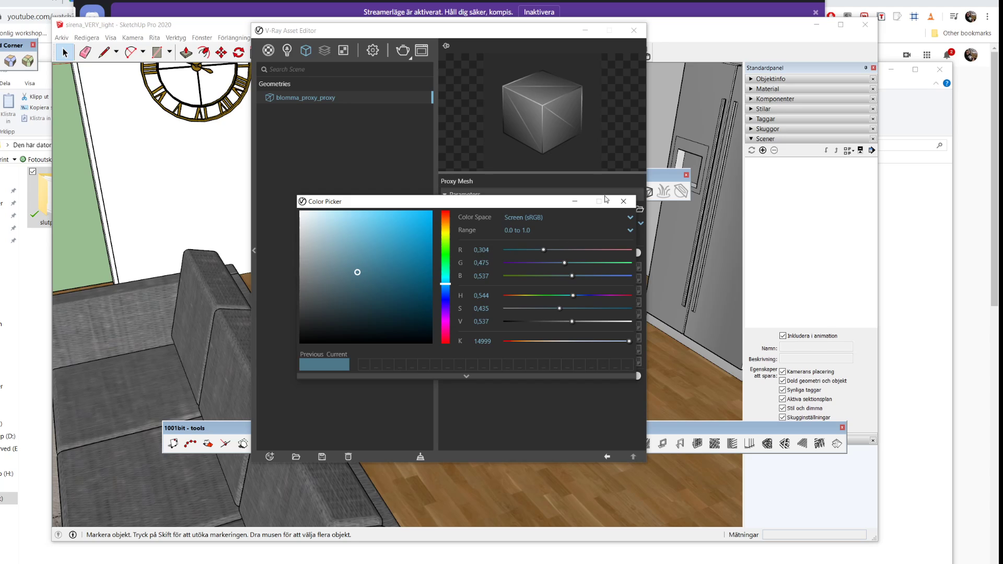
click(623, 201)
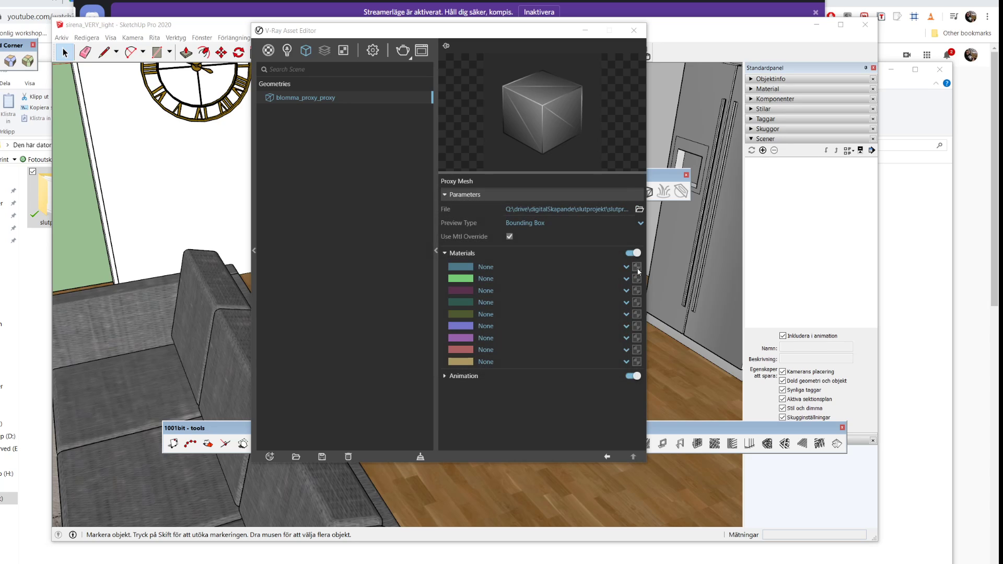
click(637, 268)
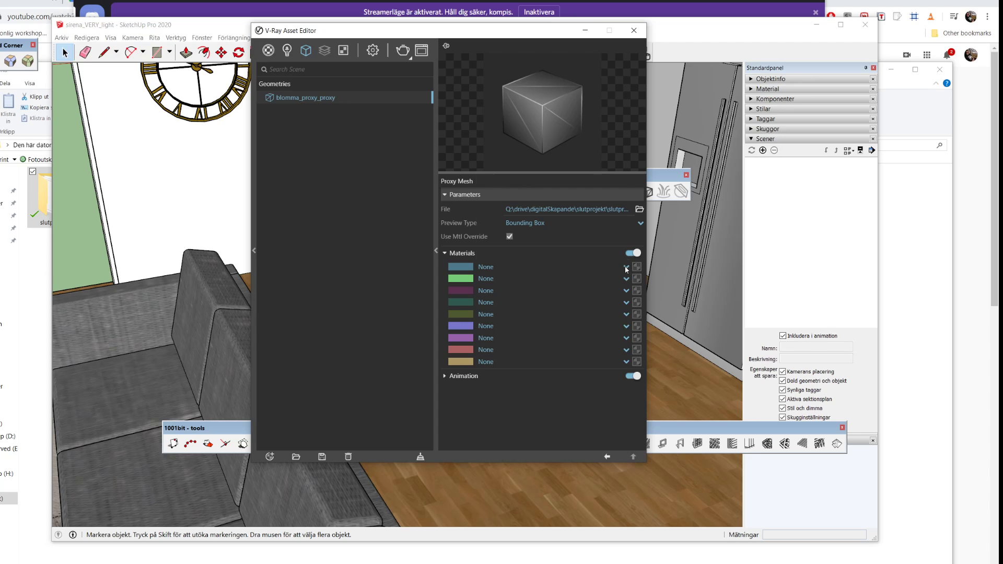
click(626, 267)
click(278, 362)
Create a new Generic V-Ray material
click(270, 457)
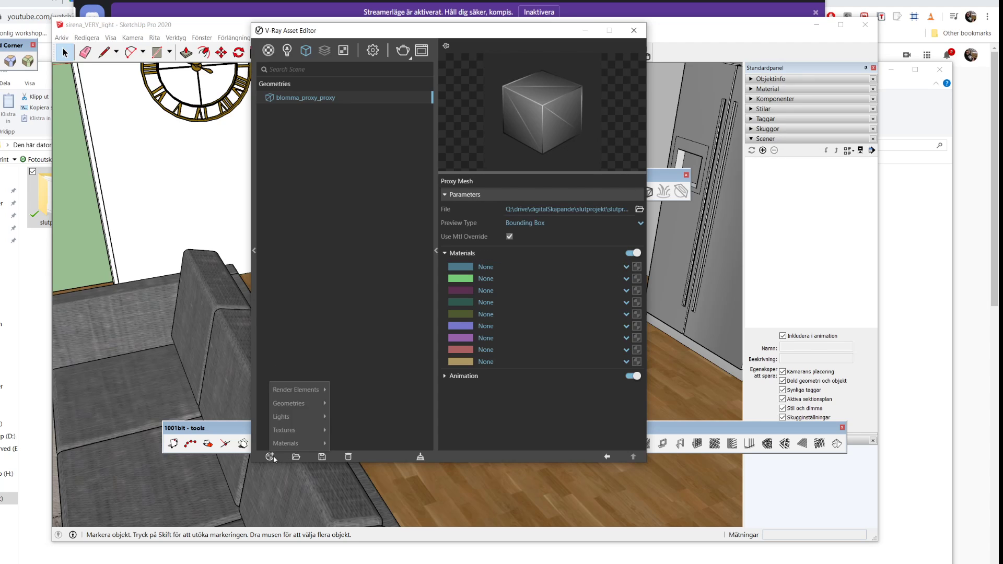
mouse_move(286, 443)
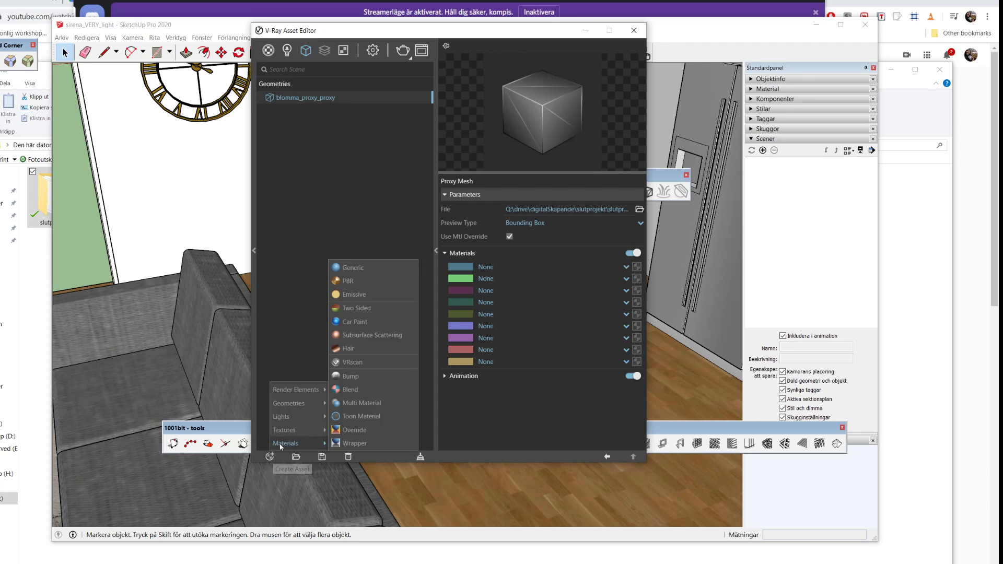
click(366, 267)
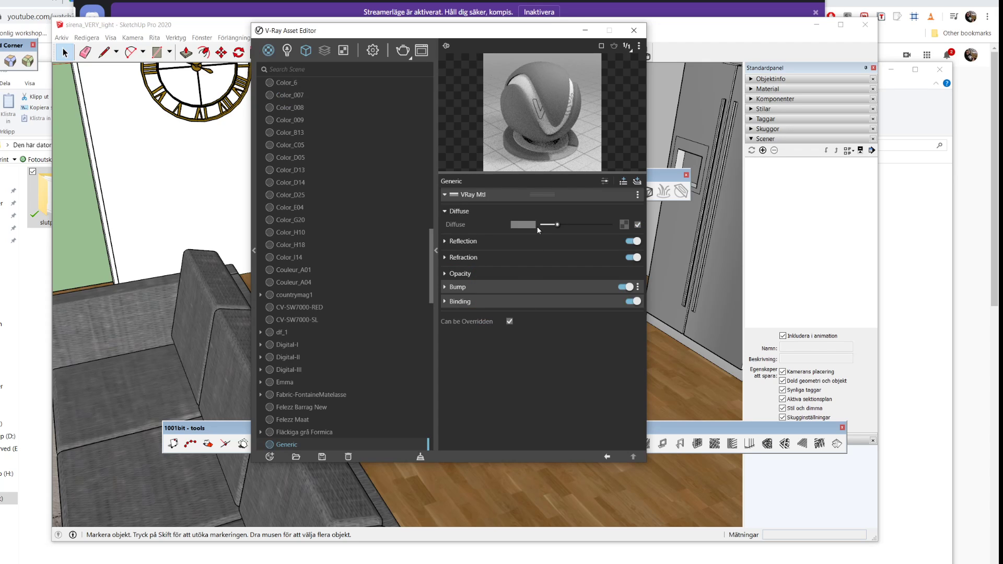
Rename the new Generic material as blad
right_click(302, 446)
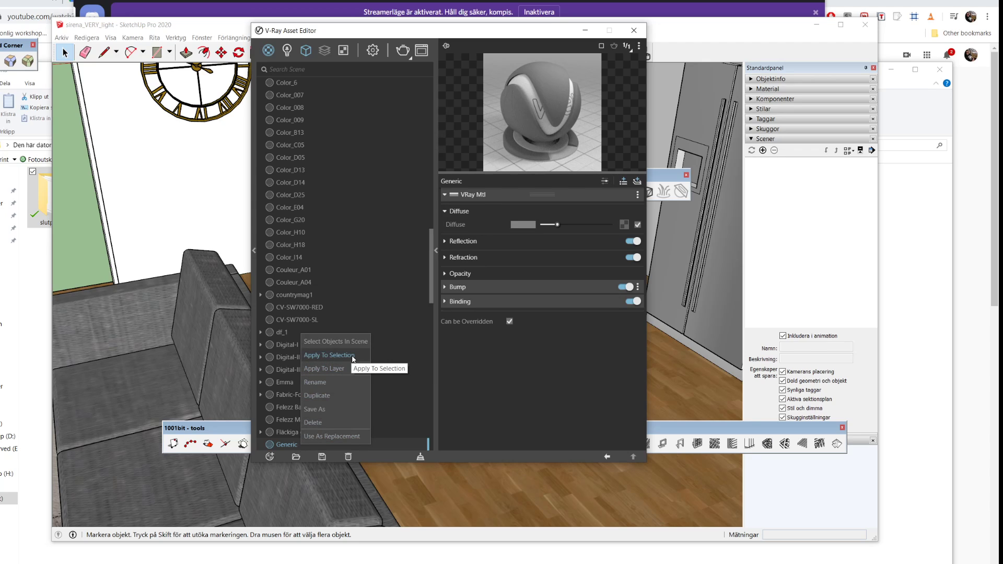
click(350, 384)
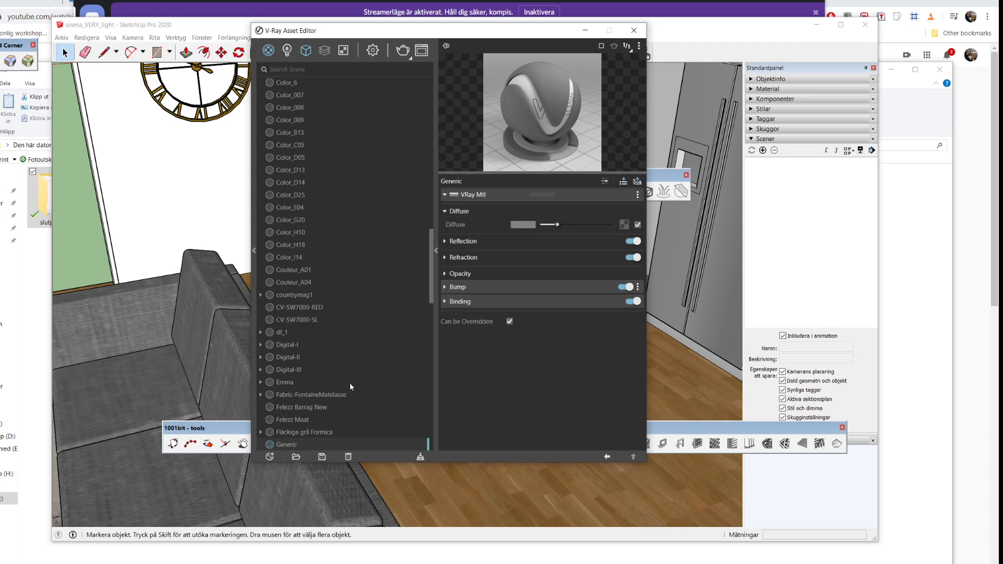
key(BackSpace)
key(BackSpace)
key(BackSpace)
key(BackSpace)
key(BackSpace)
key(BackSpace)
key(BackSpace)
text(blad)
key(Return)
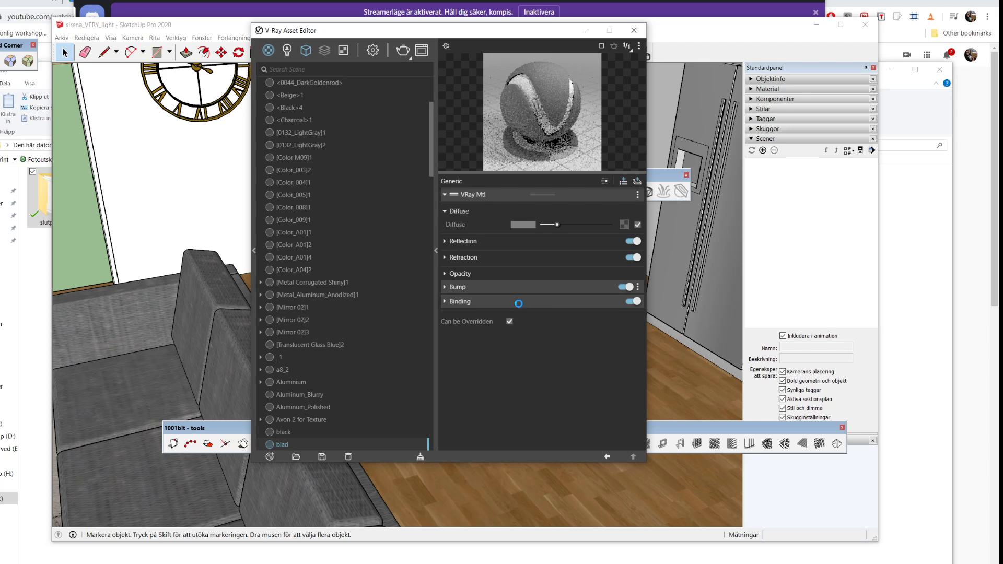
Load the leaf image 578c36a99deecd204ccc376e2521289e as a bitmap for the blad material's diffuse texture and close the asset editor
click(623, 225)
click(592, 233)
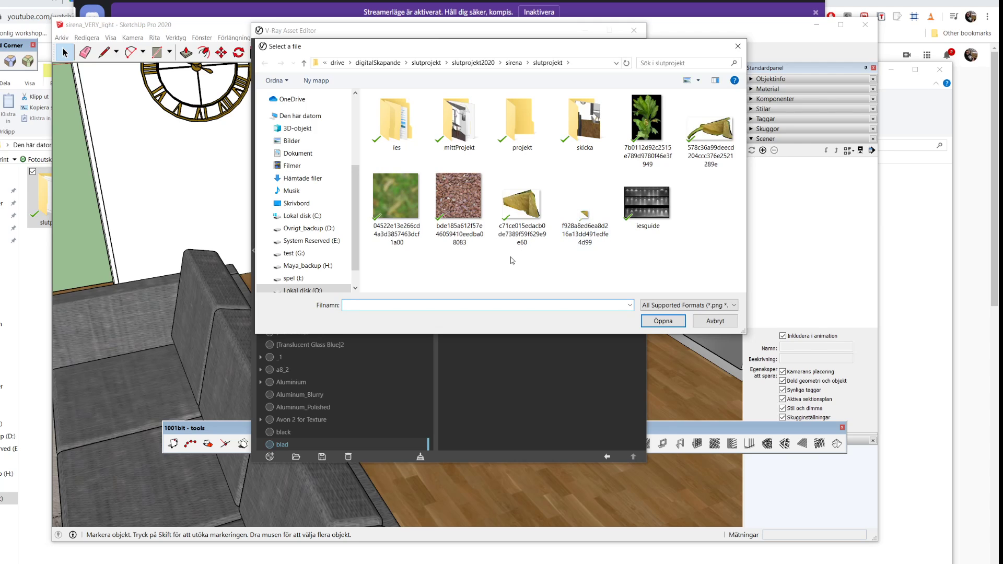
click(711, 126)
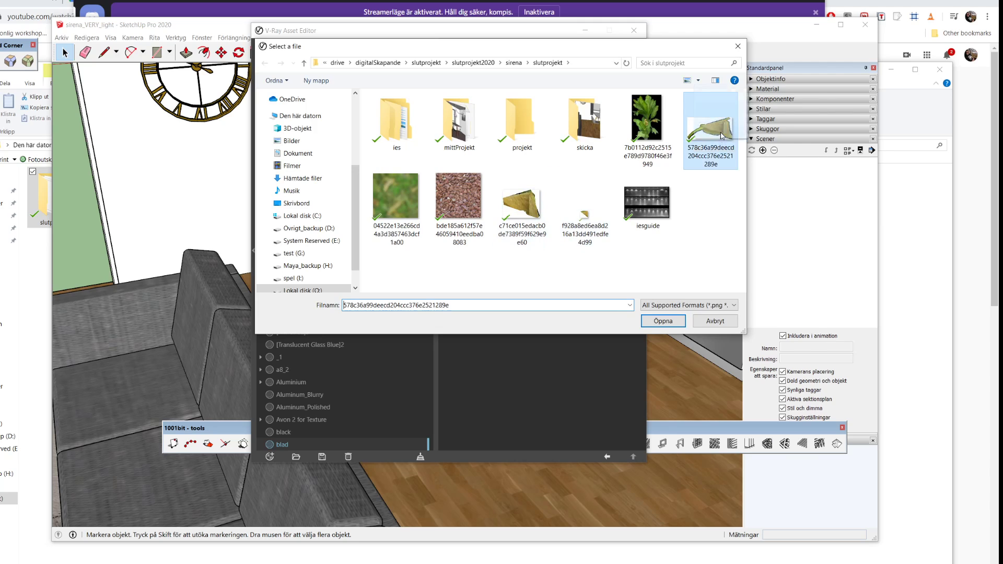
click(648, 325)
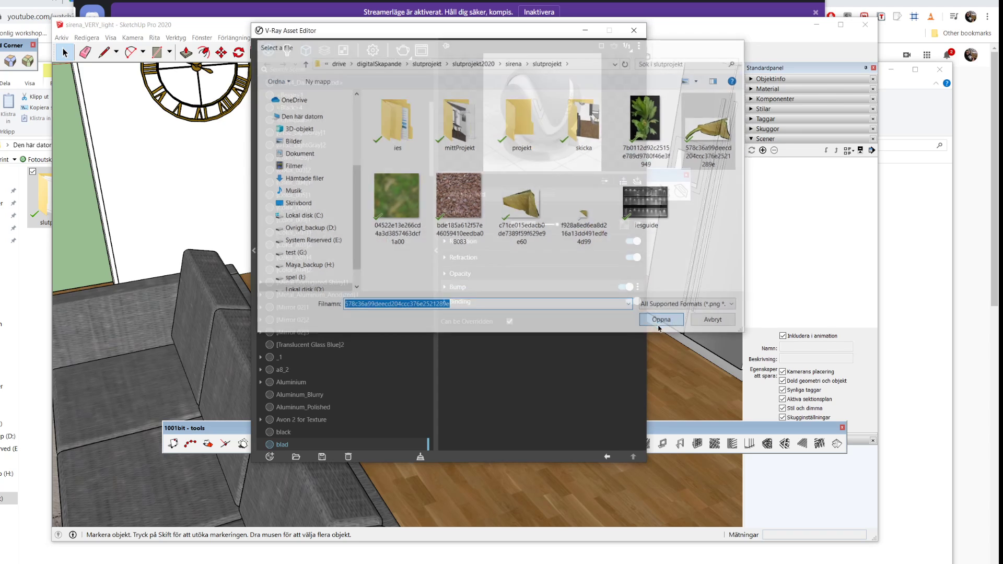
click(634, 30)
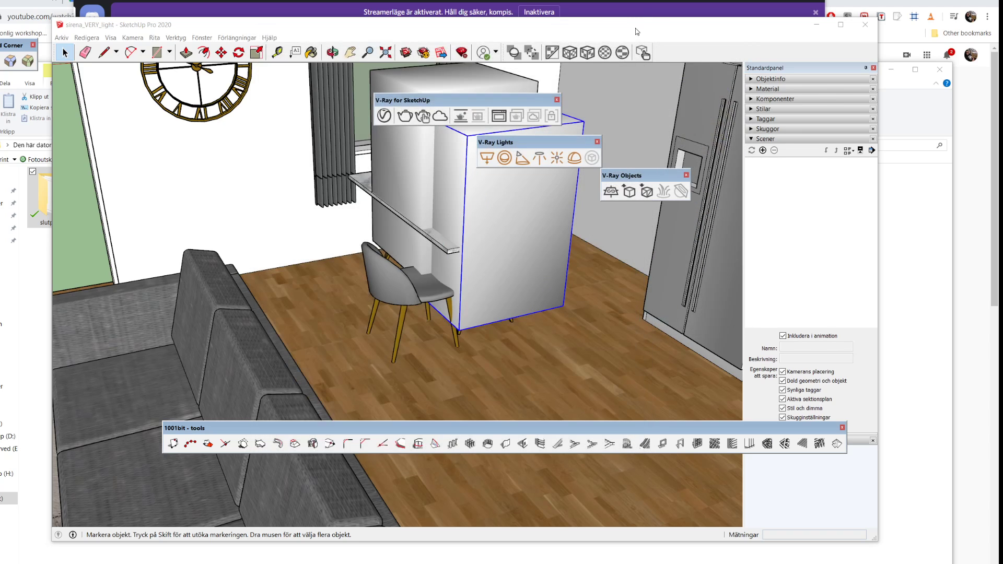
Delete both plant proxy boxes at the dining table
click(498, 210)
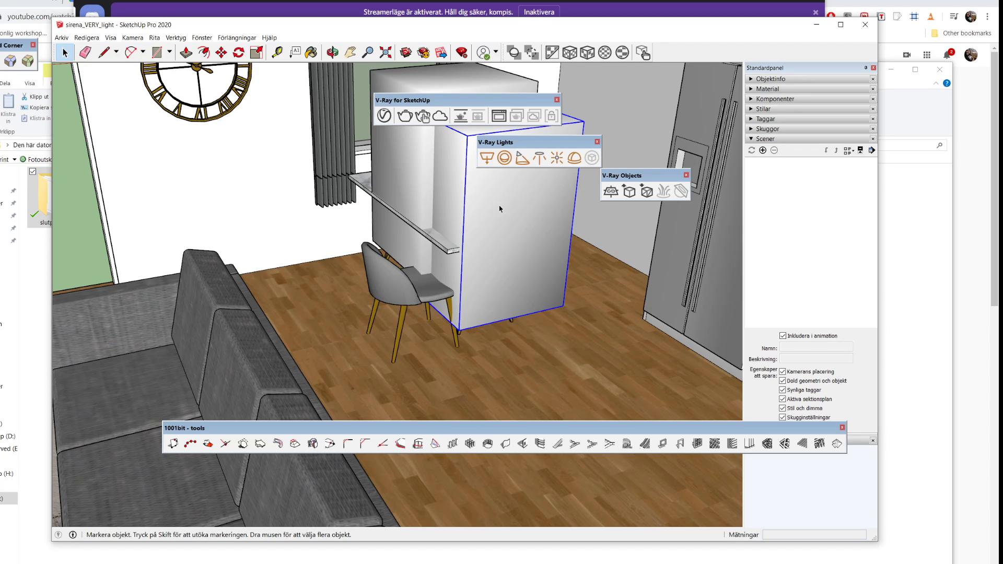
key(Delete)
click(446, 207)
key(Delete)
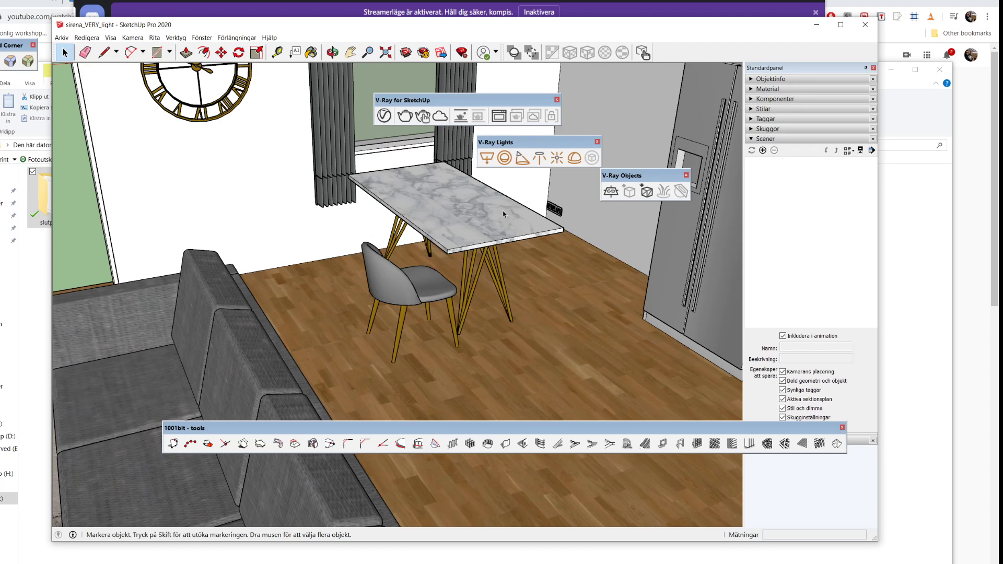
Import the SketchUp model proxy_blomma_01 into the apartment scene and place it at the dining table
click(62, 37)
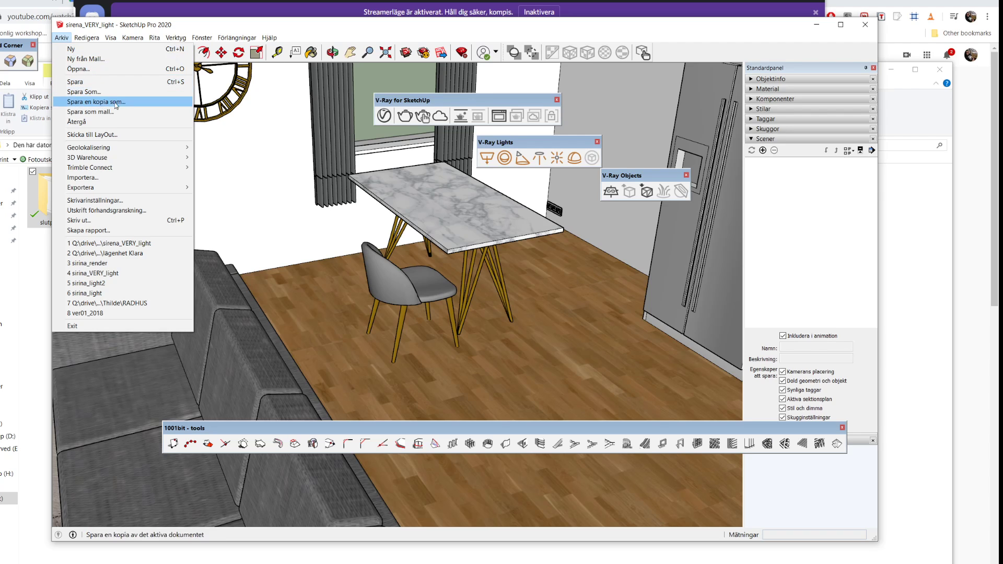
click(120, 177)
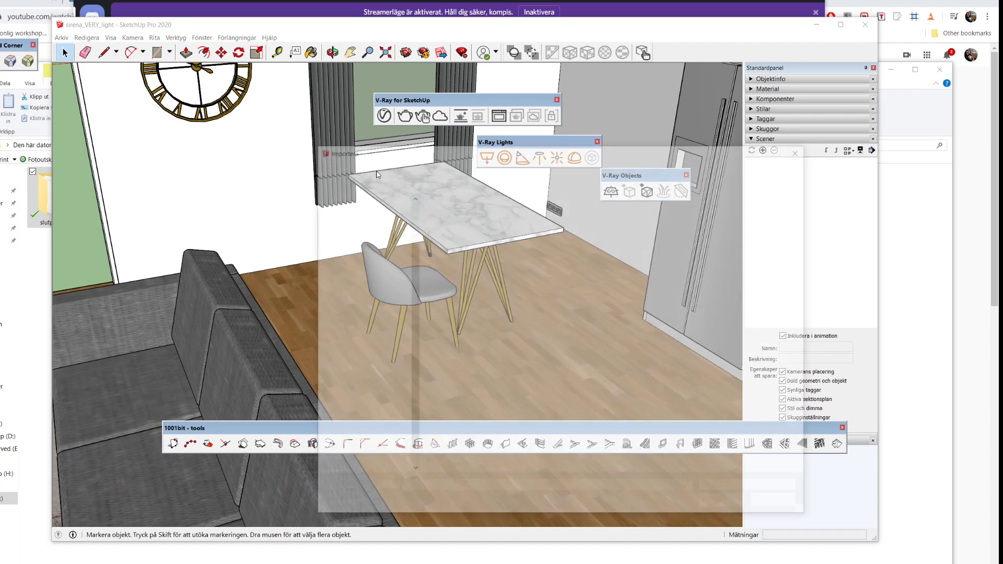
click(701, 379)
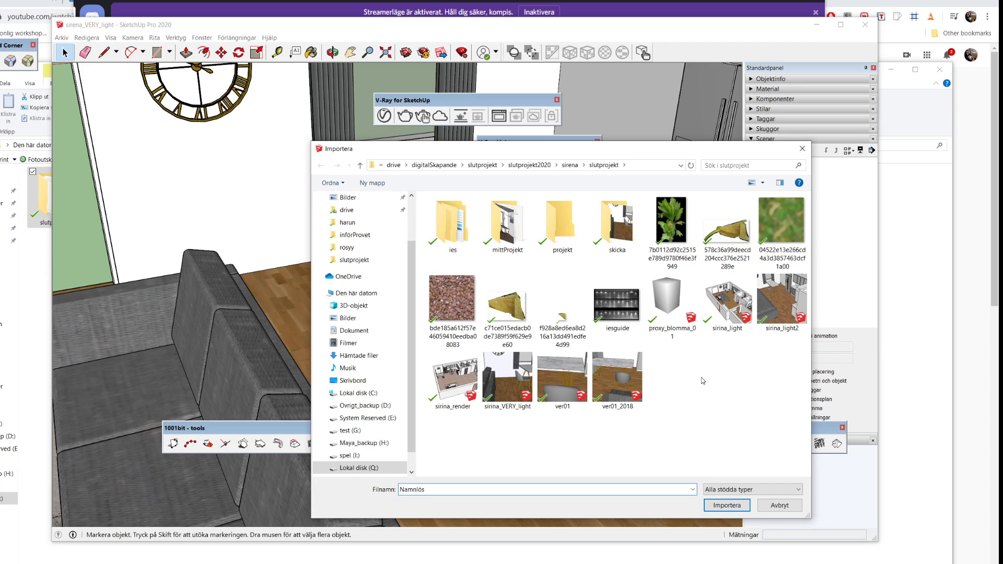
click(673, 311)
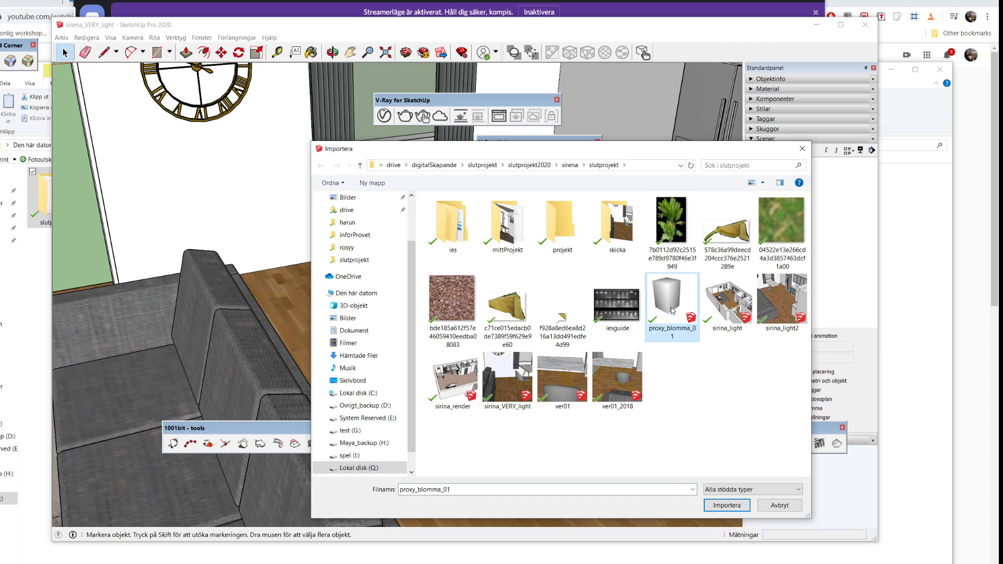
click(727, 506)
click(733, 505)
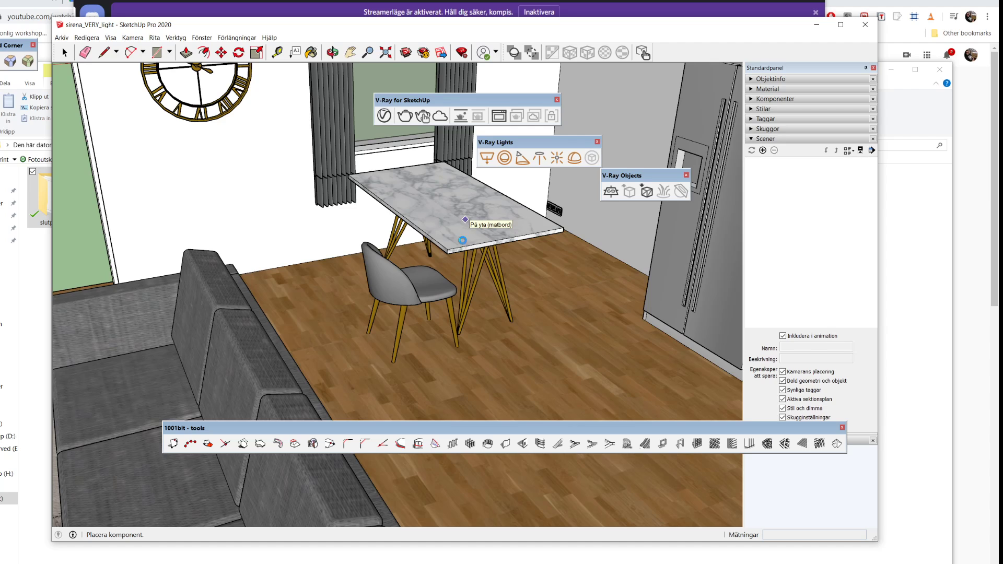
click(484, 241)
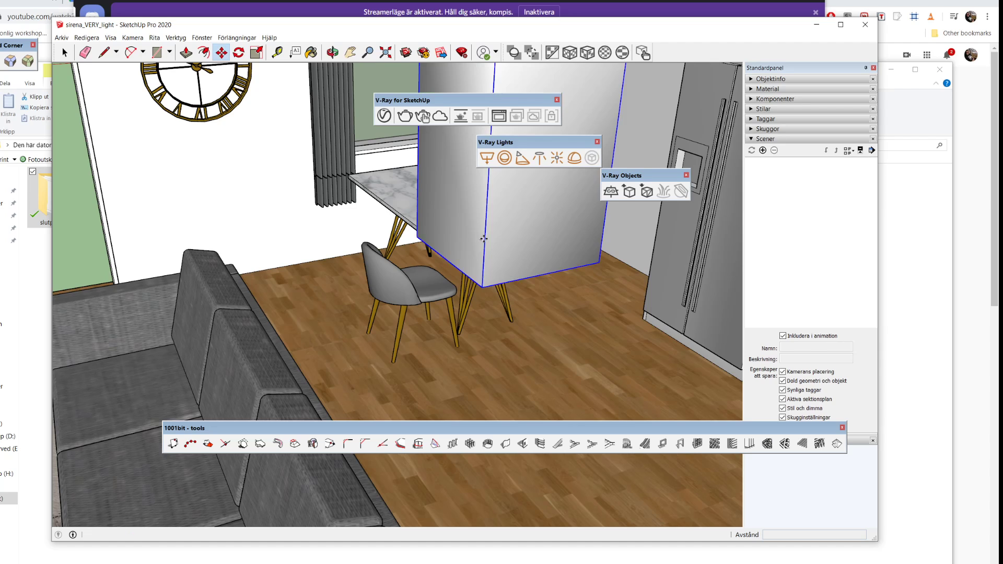
Render the apartment view to check how the imported plant proxy looks at the dining table
click(423, 116)
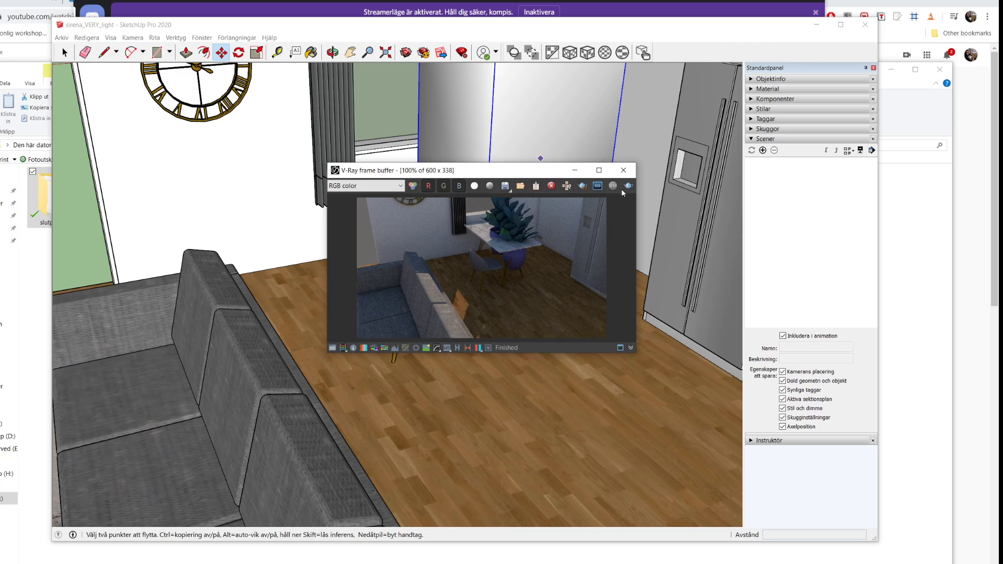
click(628, 187)
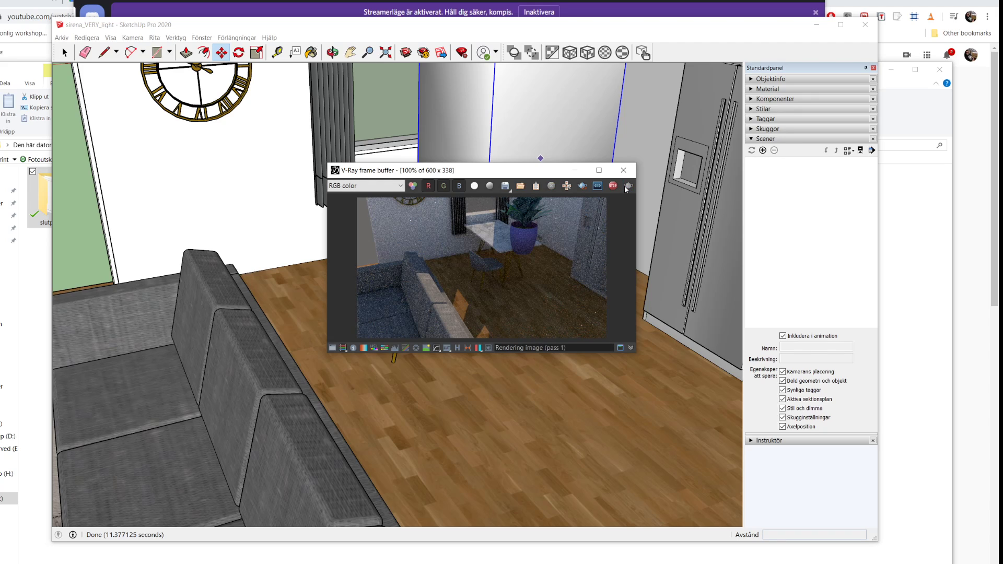
click(623, 170)
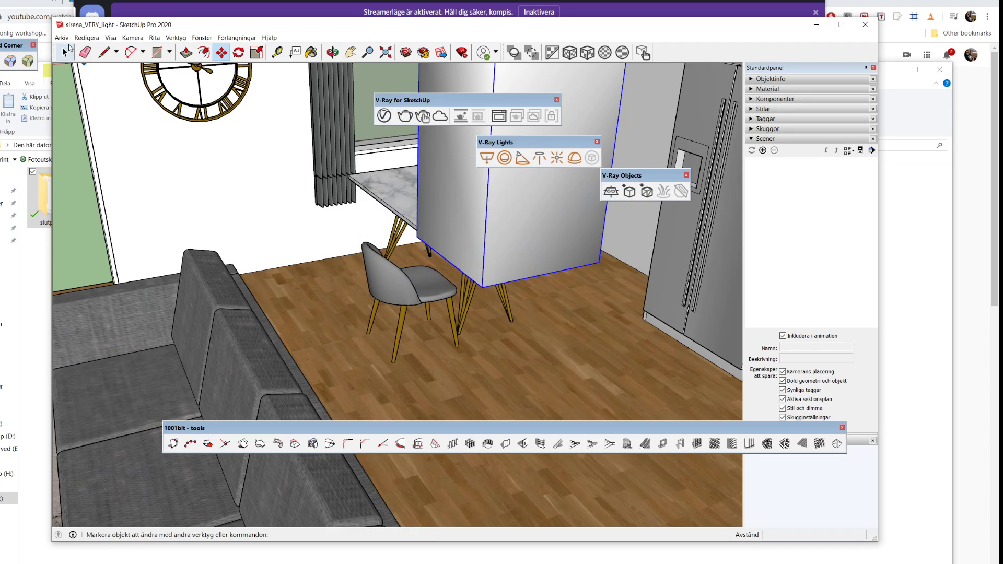
Delete the imported proxy_blomma_01 component from the dining table
key(m)
key(Delete)
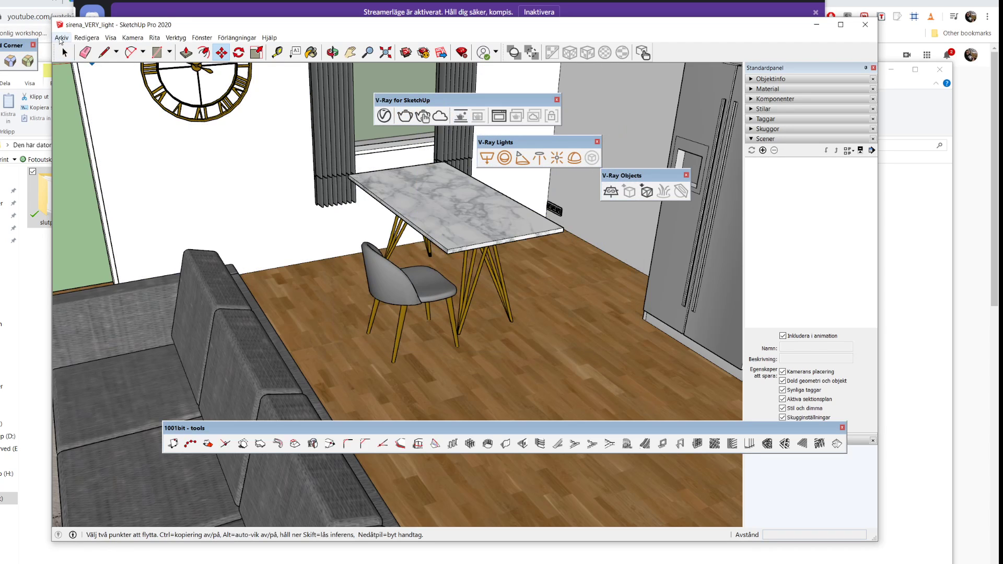
Save the scene as a new SketchUp file named sirena_VERY_light_2 in the slutprojekt folder inside sirena
click(61, 38)
click(108, 89)
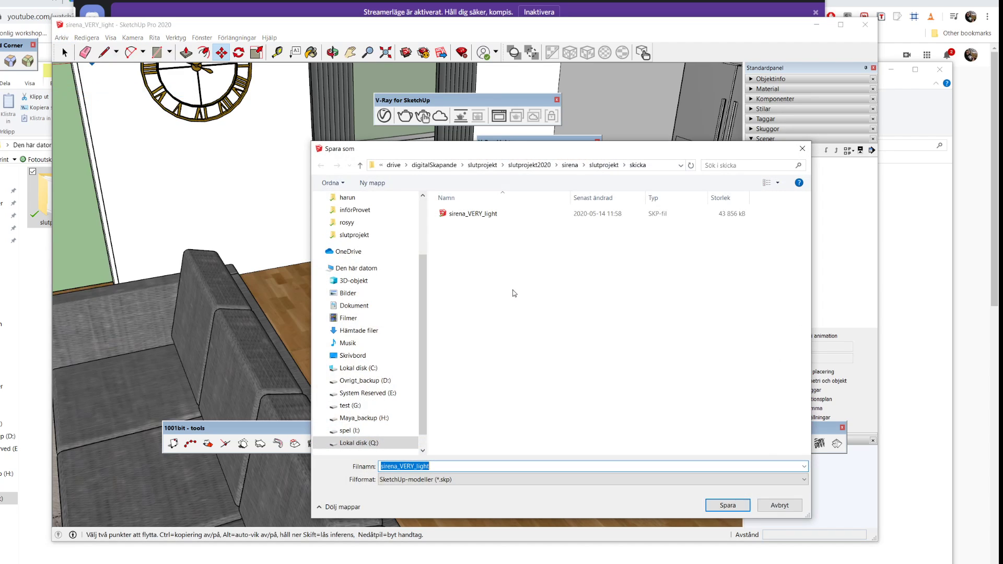
click(437, 465)
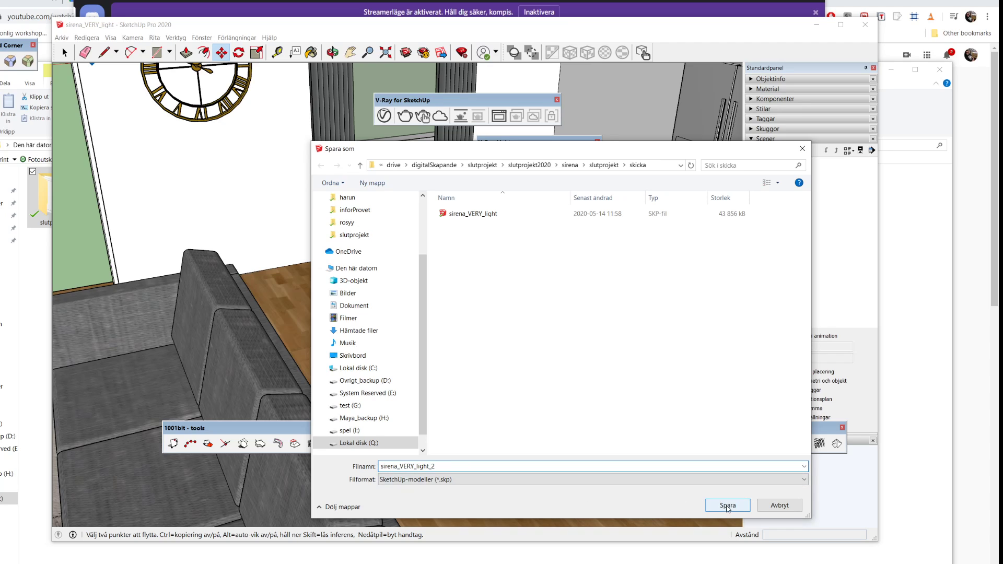
click(570, 165)
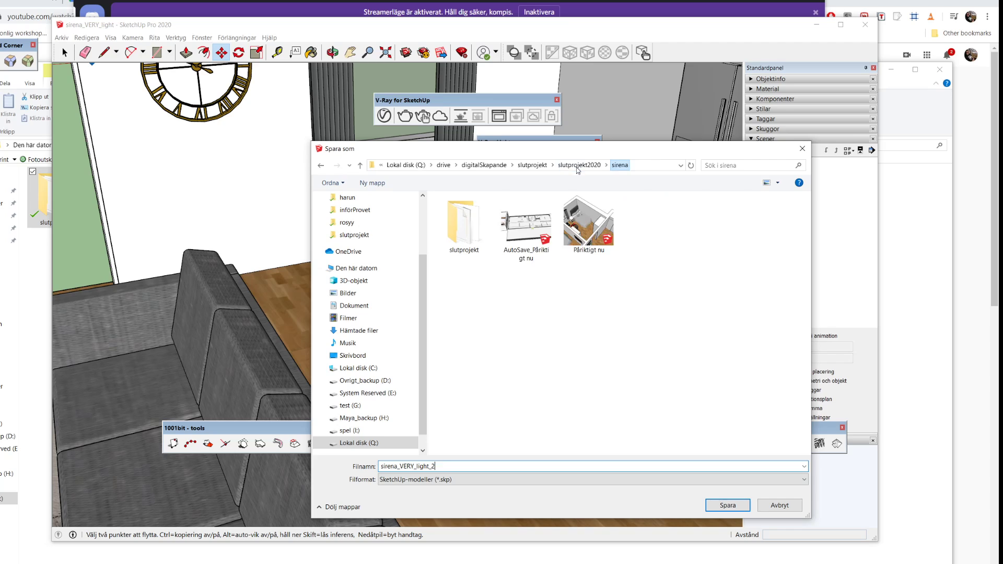
click(460, 243)
double_click(464, 242)
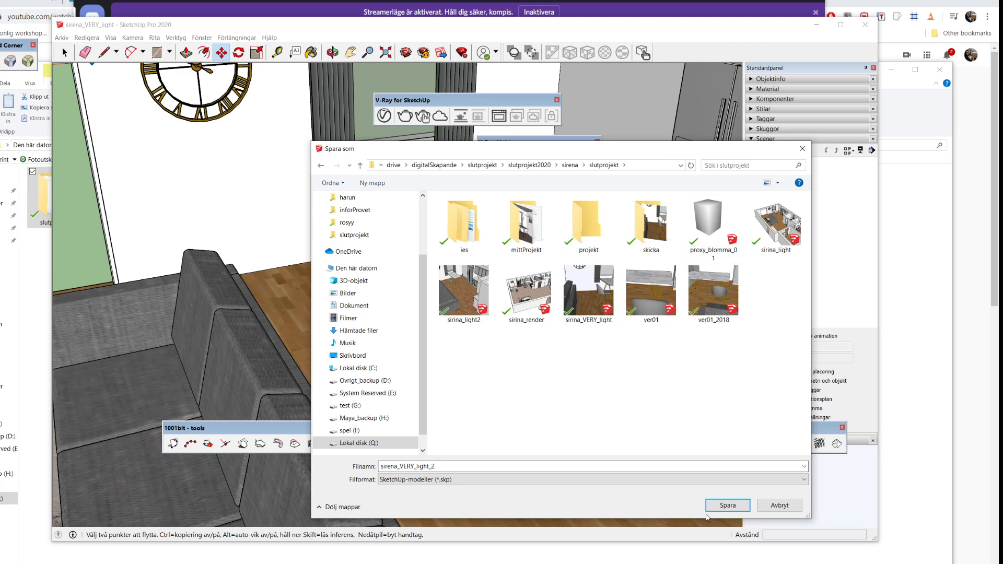
click(720, 505)
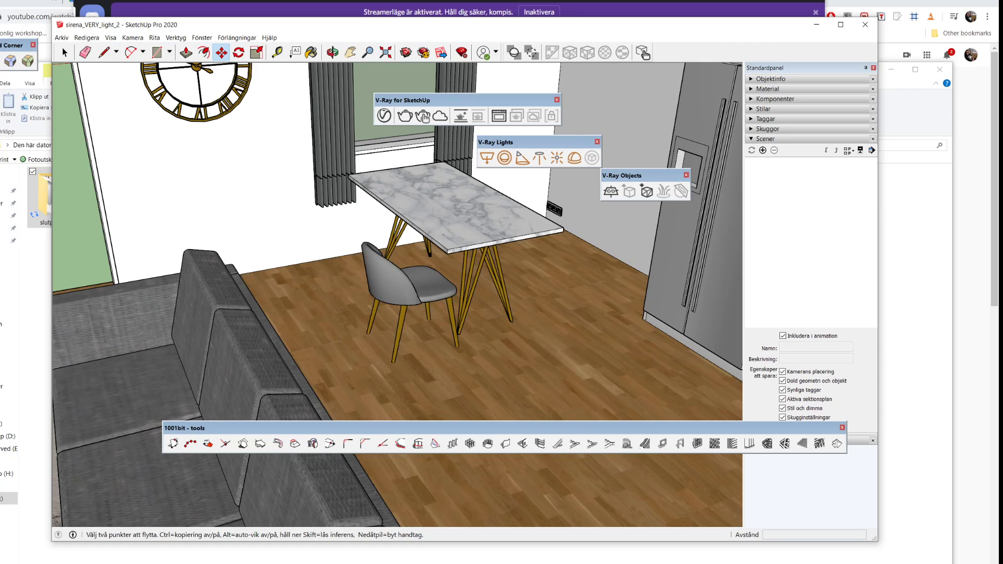
Import the SketchUp model proxy_blomma_01 from the slutprojekt folder and place it at the dining table's near corner
mouse_move(459, 562)
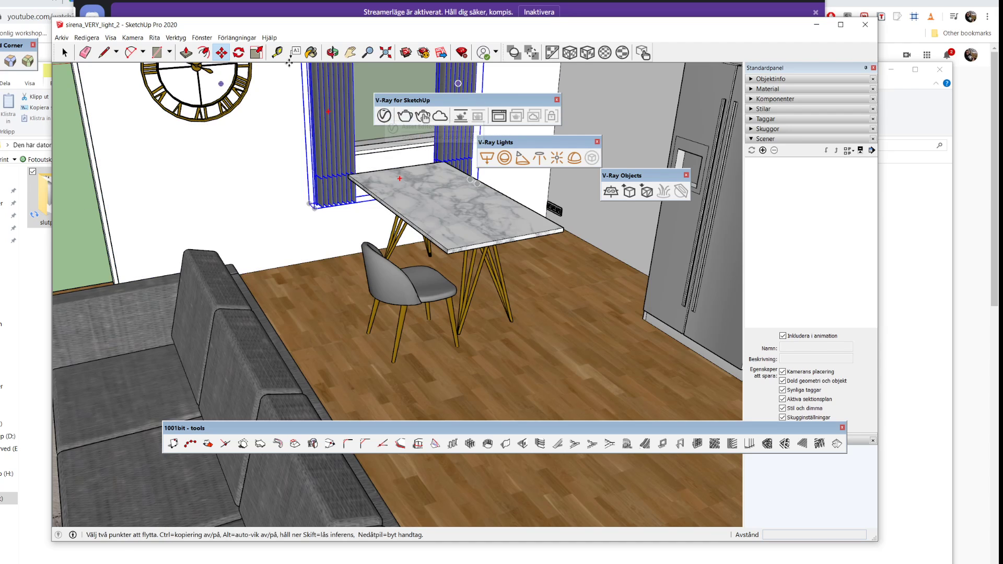
click(71, 39)
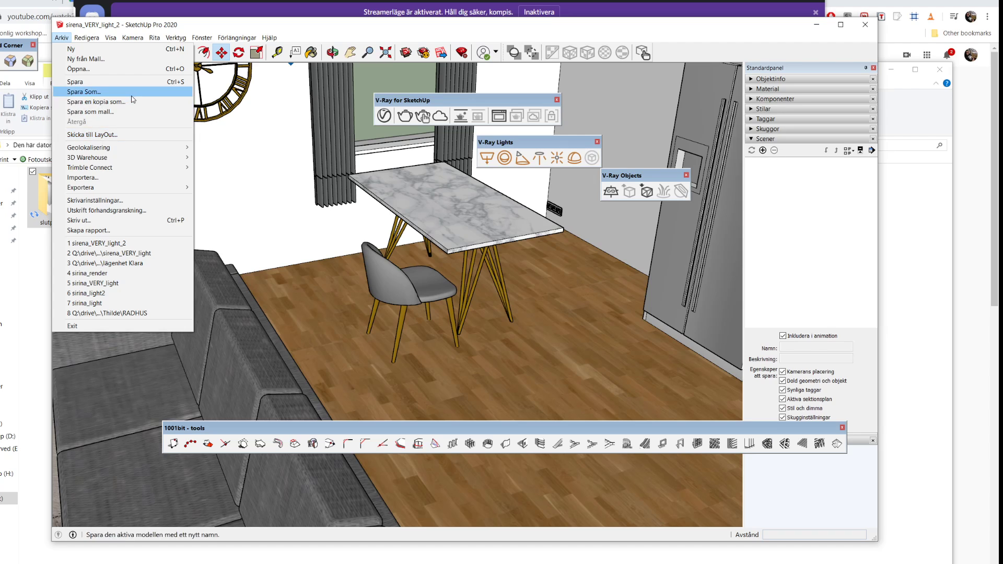
click(133, 178)
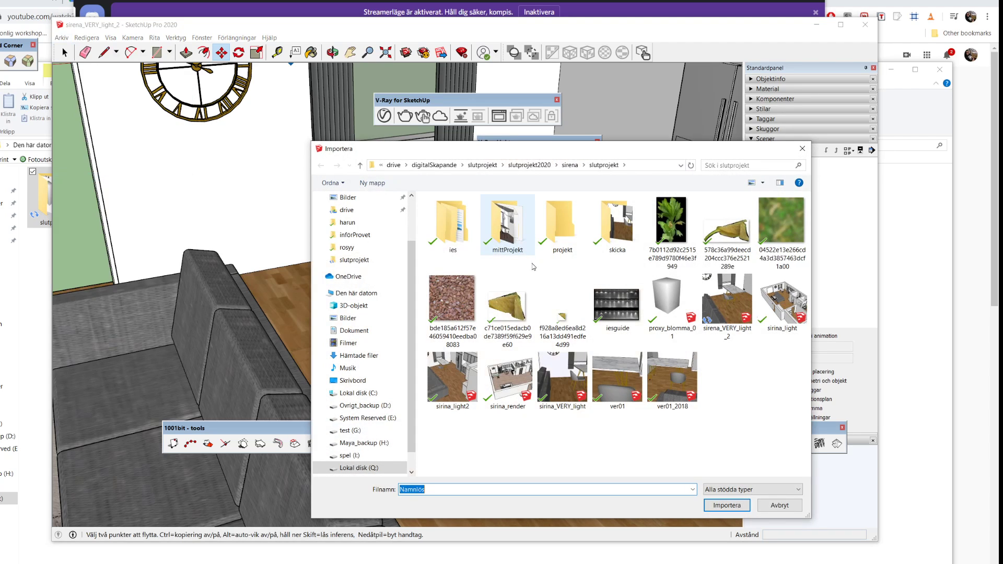
click(677, 312)
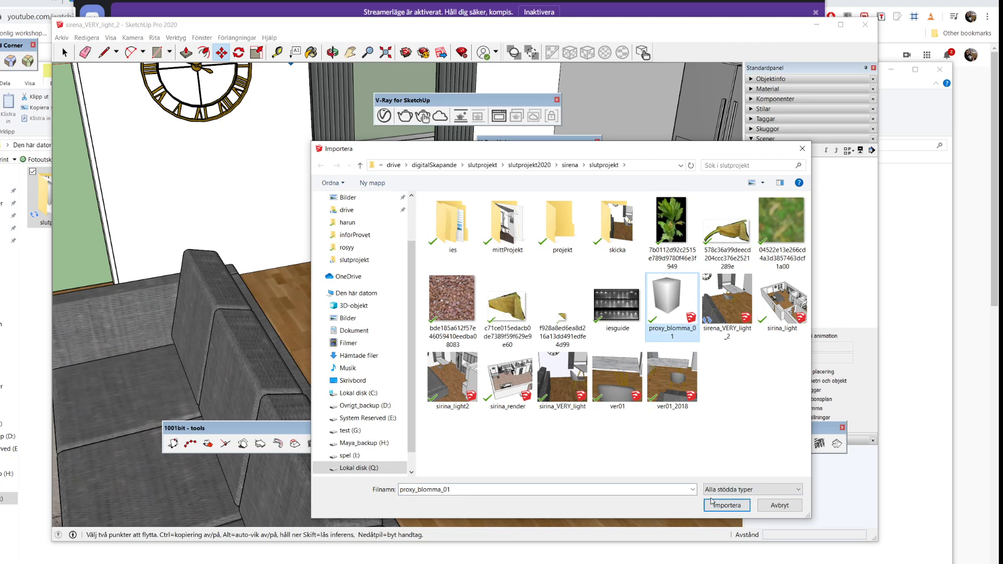
click(722, 505)
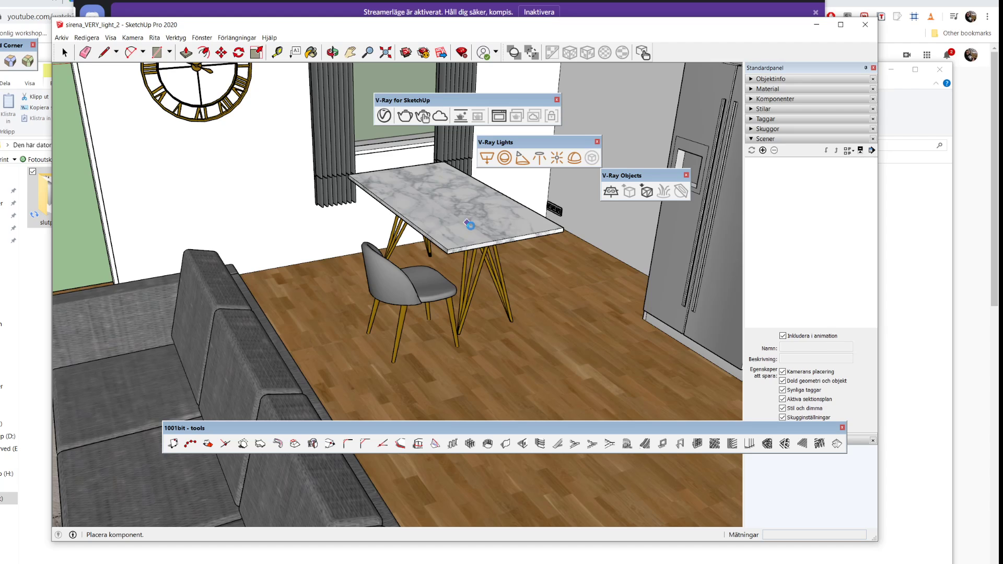
click(483, 238)
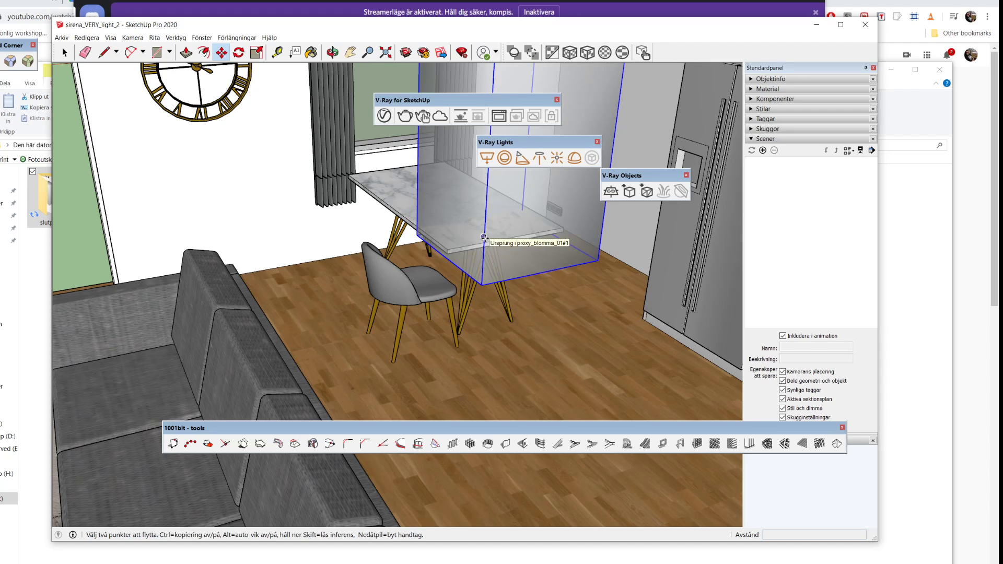
key(space)
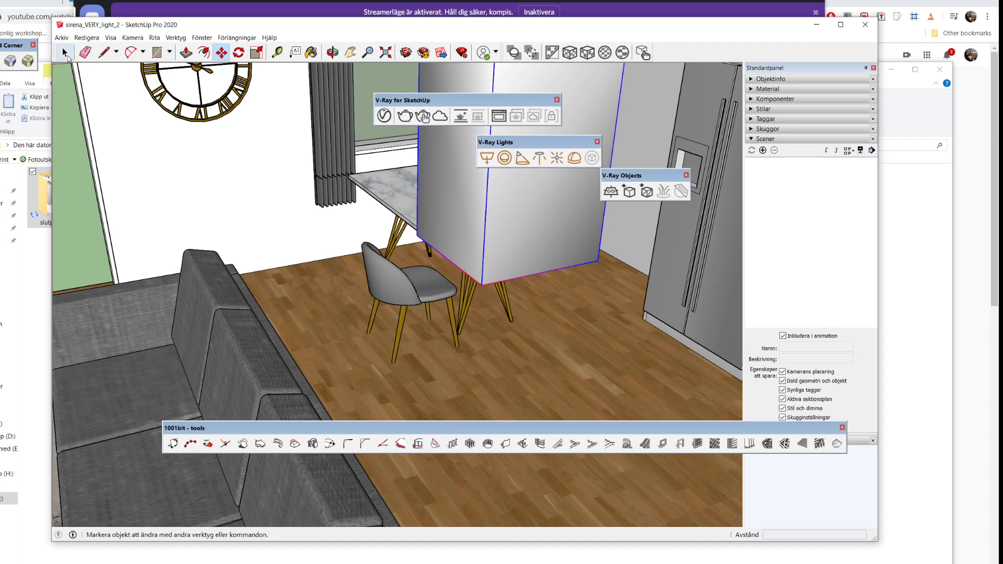
Render the view again to check the re-imported plant proxy, and close the frame buffer
click(499, 116)
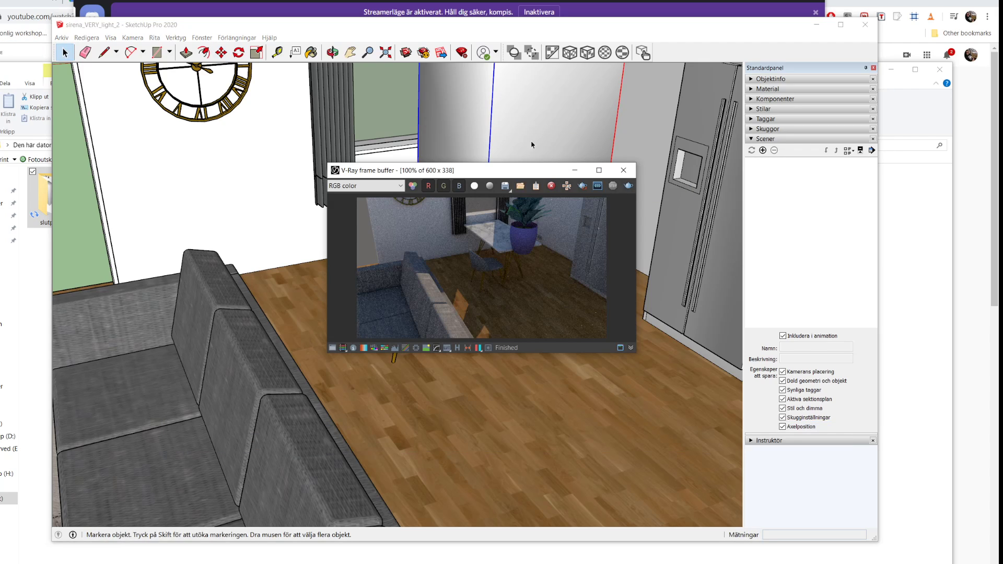
click(629, 185)
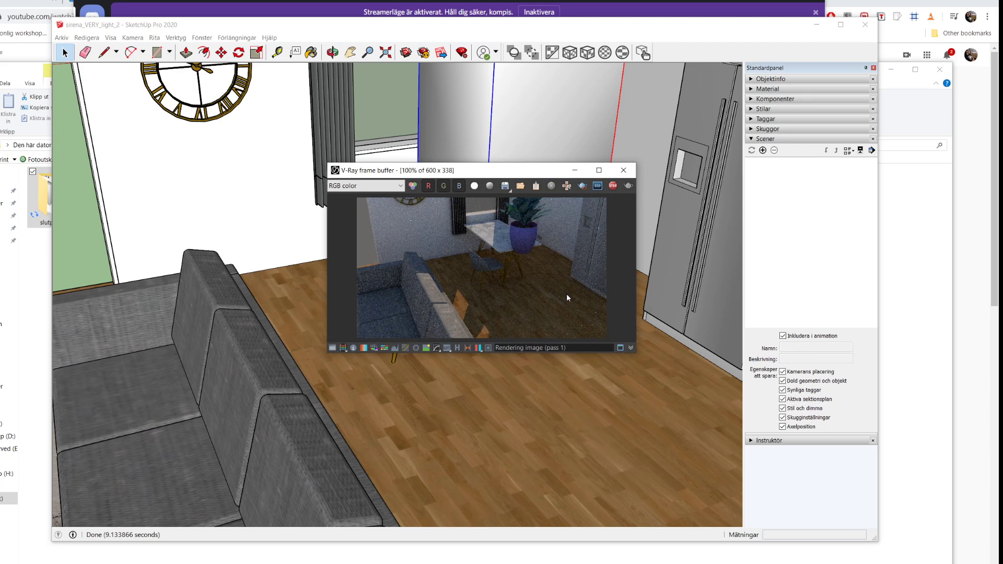
click(623, 169)
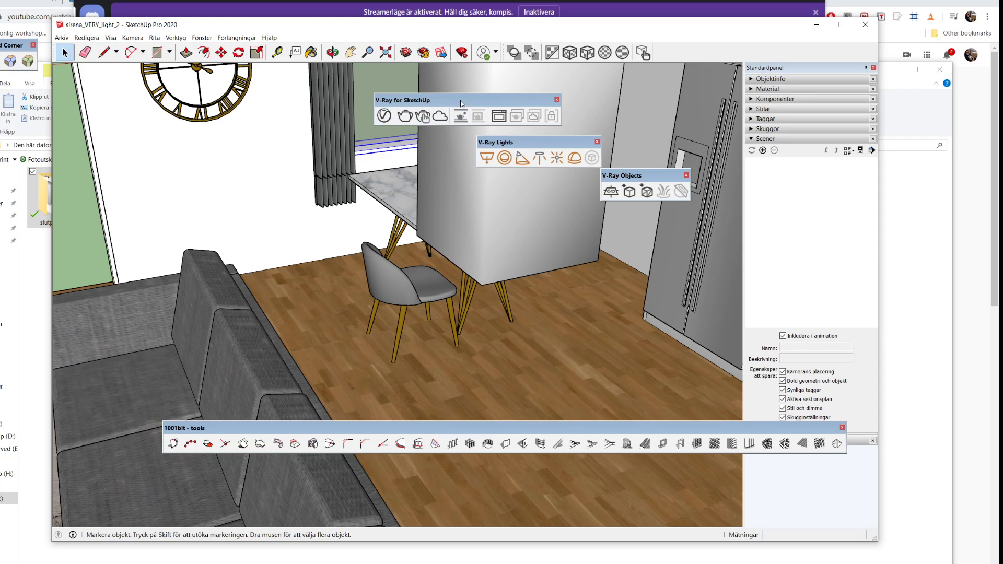
Examine the file path and material slots of each blomma_proxy geometry in the V-Ray Asset Editor
click(384, 115)
click(307, 52)
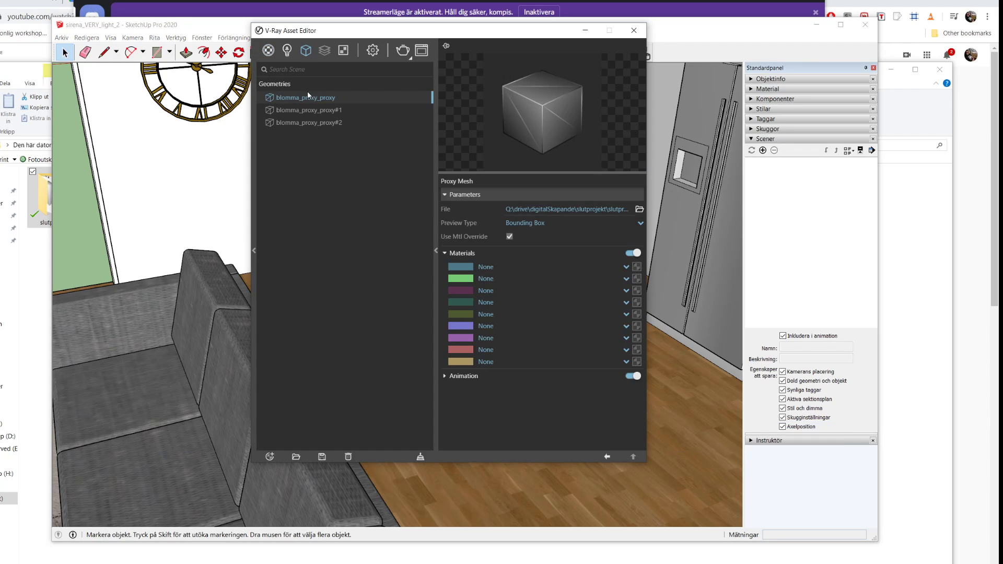
click(346, 112)
click(334, 123)
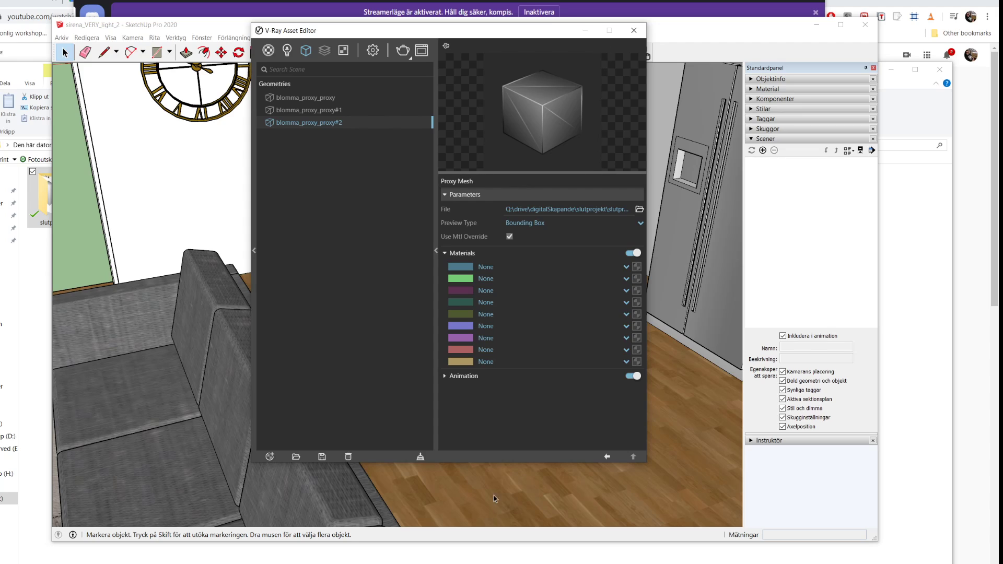
key(alt+Tab)
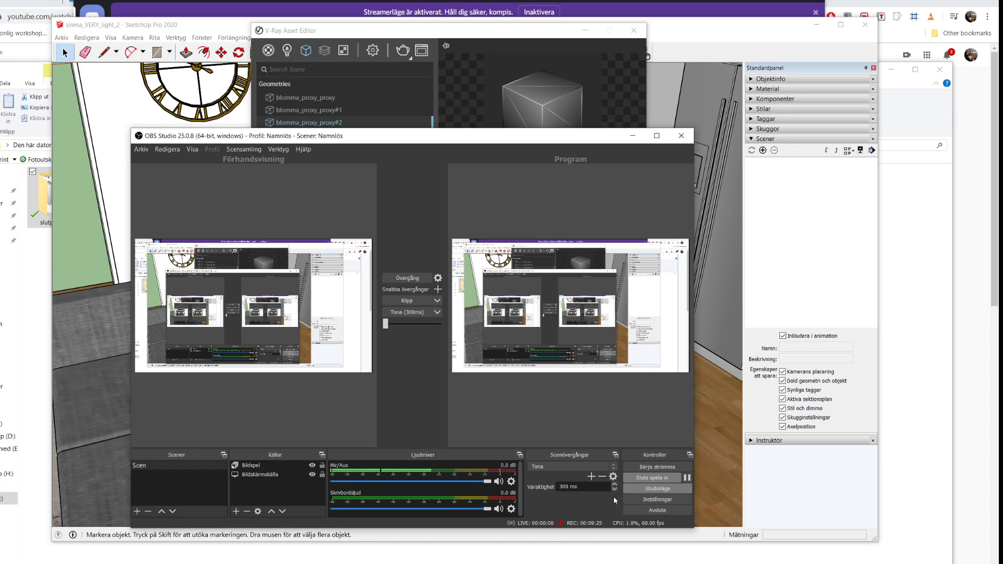